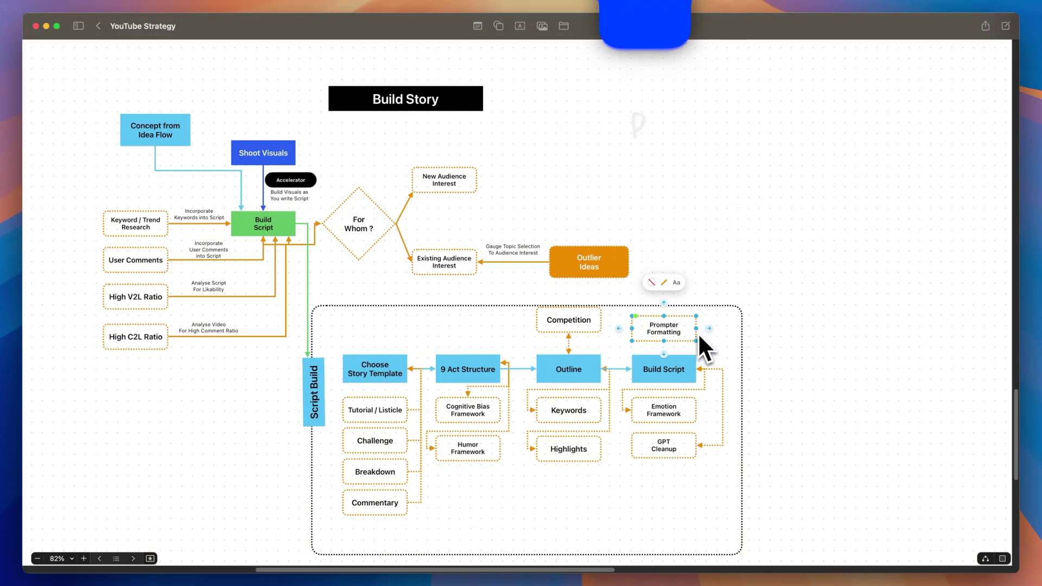
- Connect Prompter Formatting to Build Script, select the new connector, and scroll around the board
left_click_drag(708, 329, 699, 369)
left_click(704, 359)
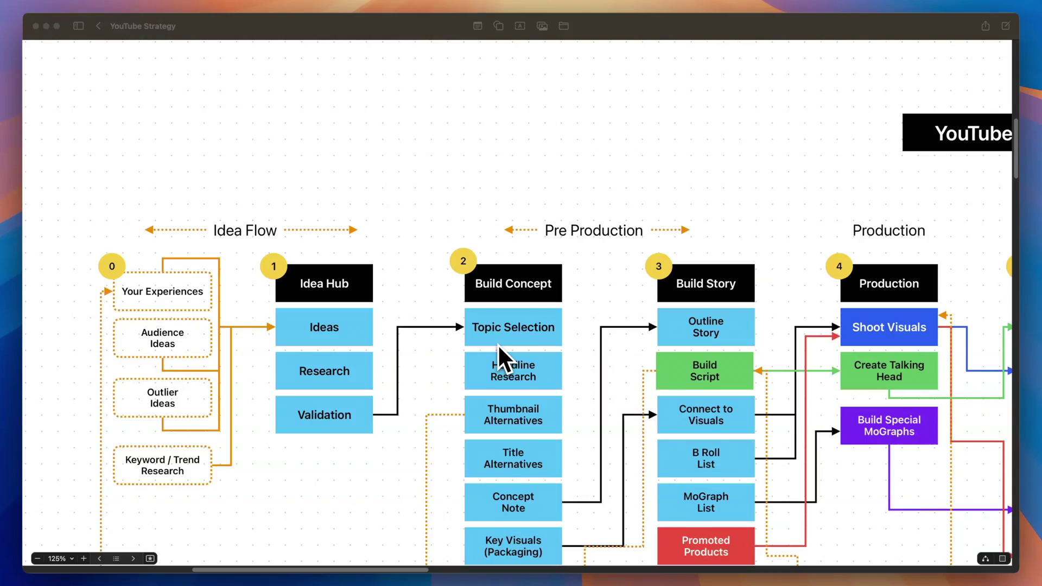
scroll(497, 344, "down", 3)
scroll(497, 344, "right", 5)
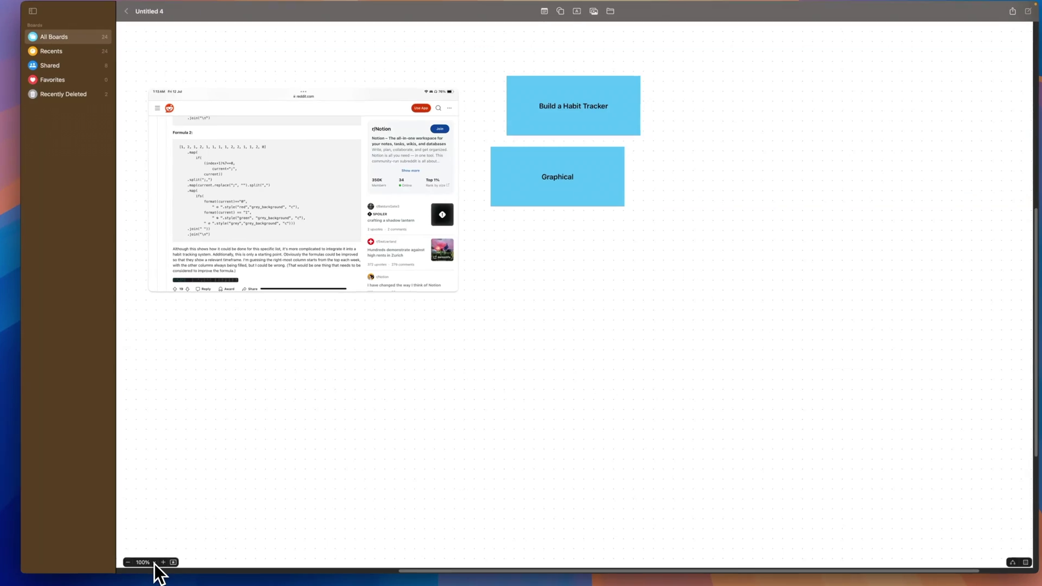
- Check the zoom levels, scroll across the boards, and bring up the saved Scenes list
left_click(154, 563)
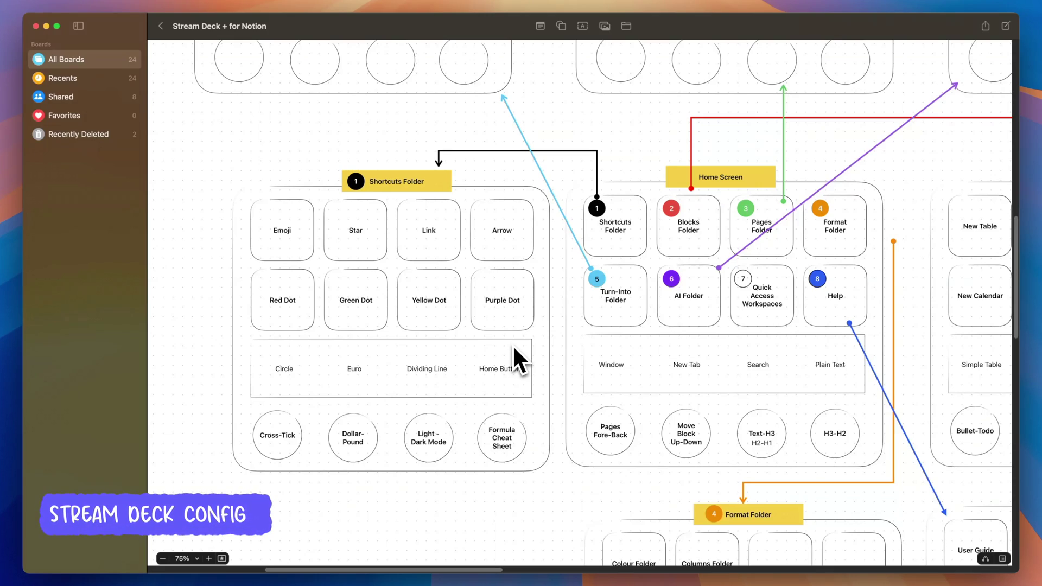
scroll(513, 344, "right", 5)
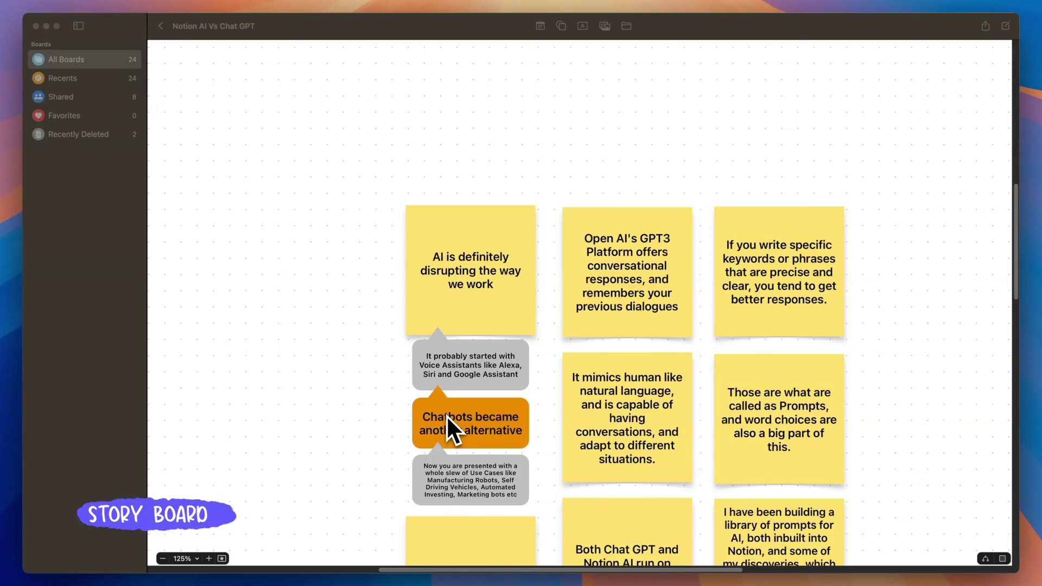
scroll(448, 415, "down", 10)
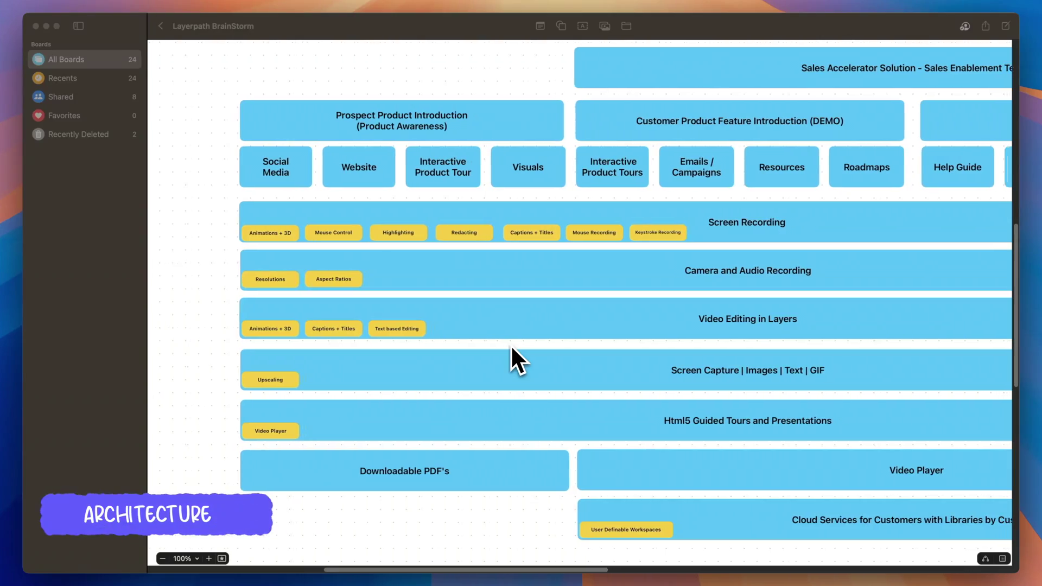
scroll(511, 348, "right", 5)
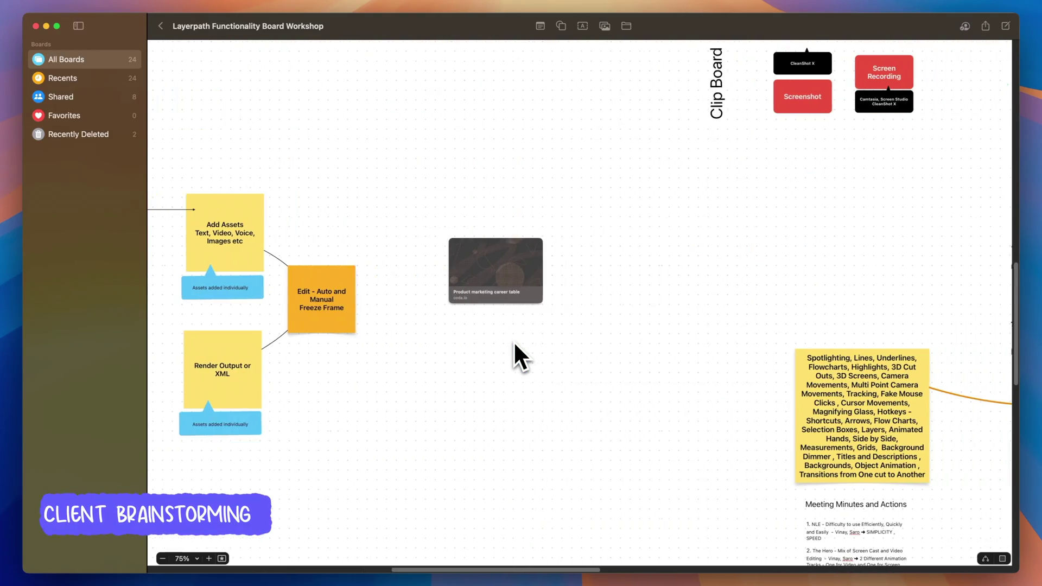
scroll(514, 344, "right", 5)
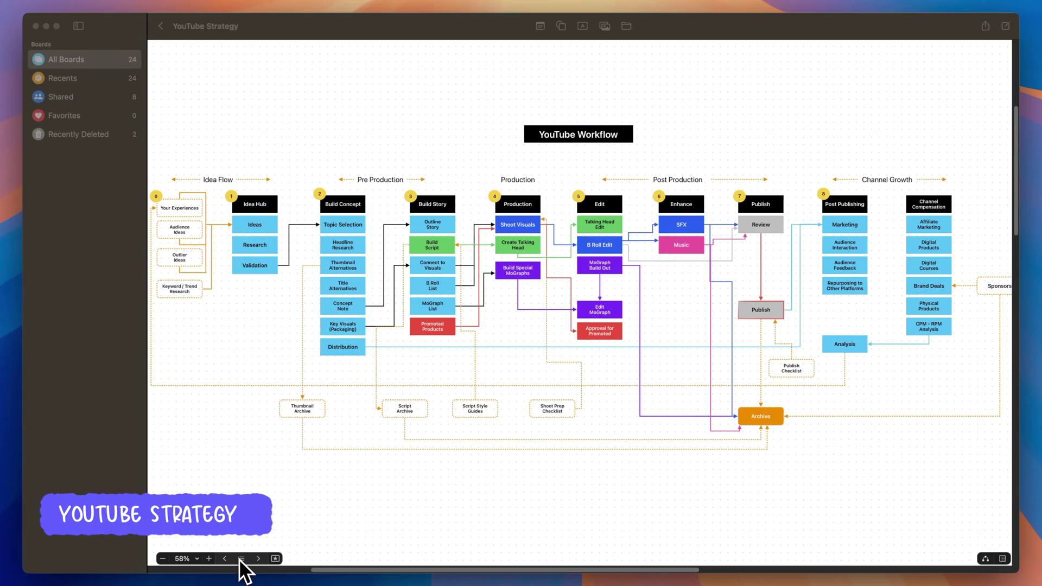
left_click(241, 559)
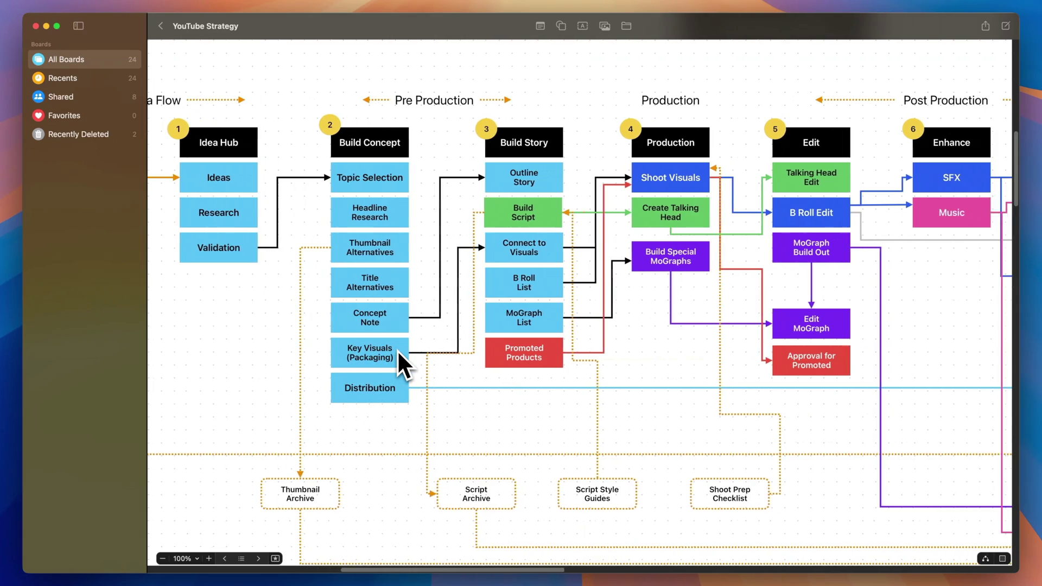
scroll(399, 354, "right", 10)
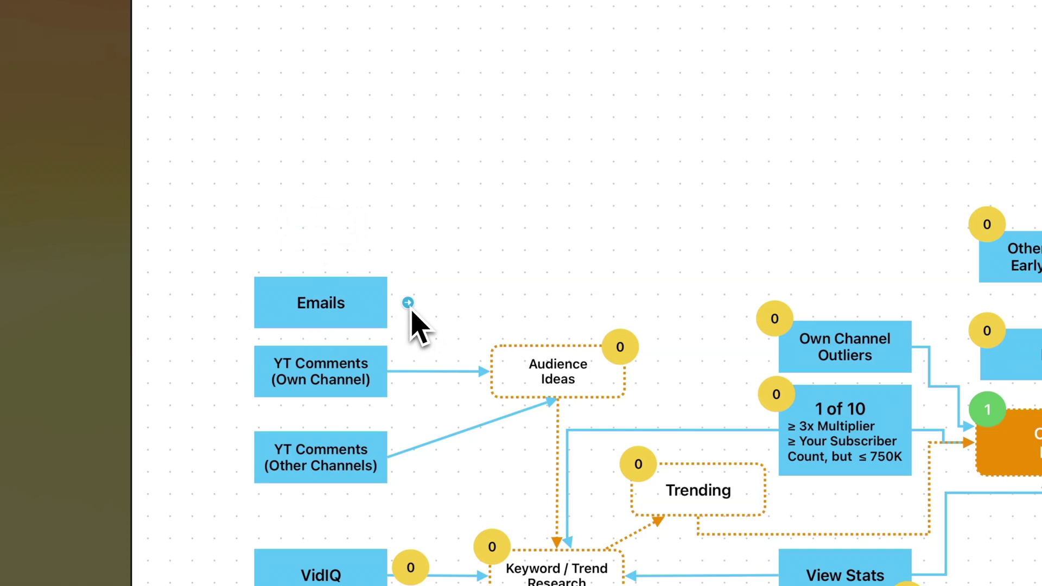
- Link Emails to Audience Ideas with a blue, straight connector
left_click_drag(409, 304, 424, 320)
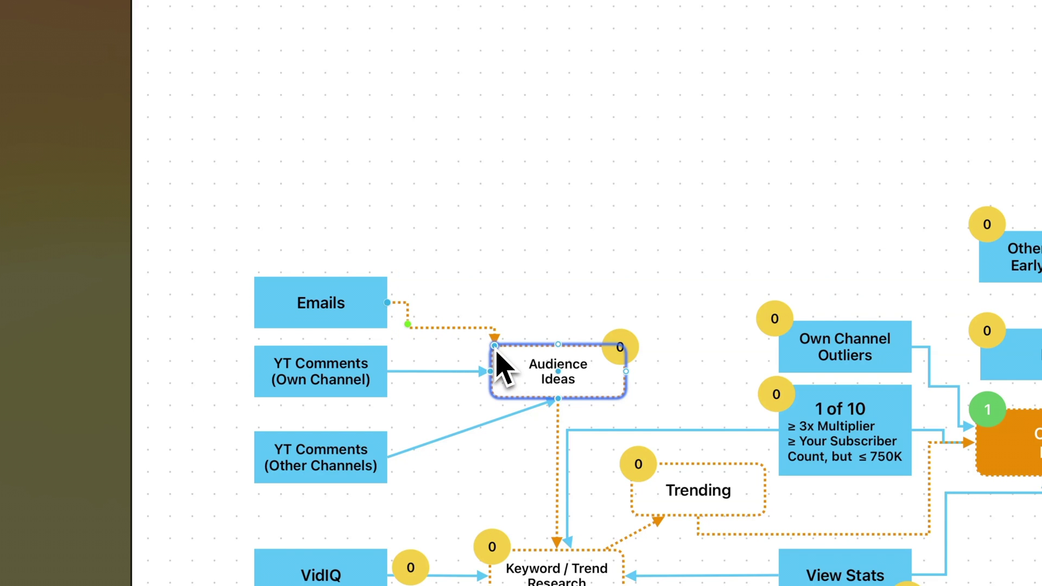
left_click_drag(496, 352, 496, 352)
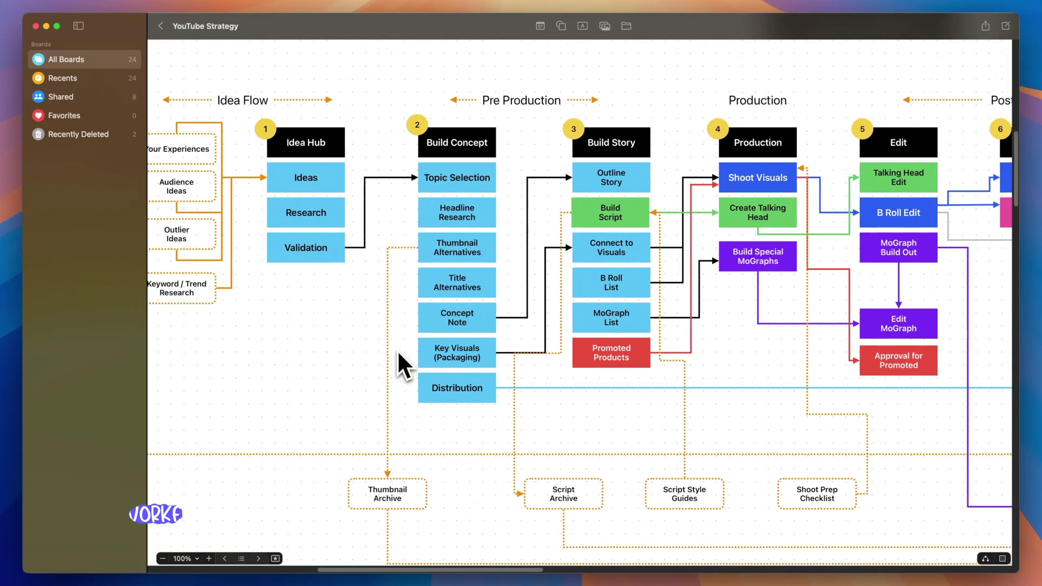
scroll(399, 356, "right", 10)
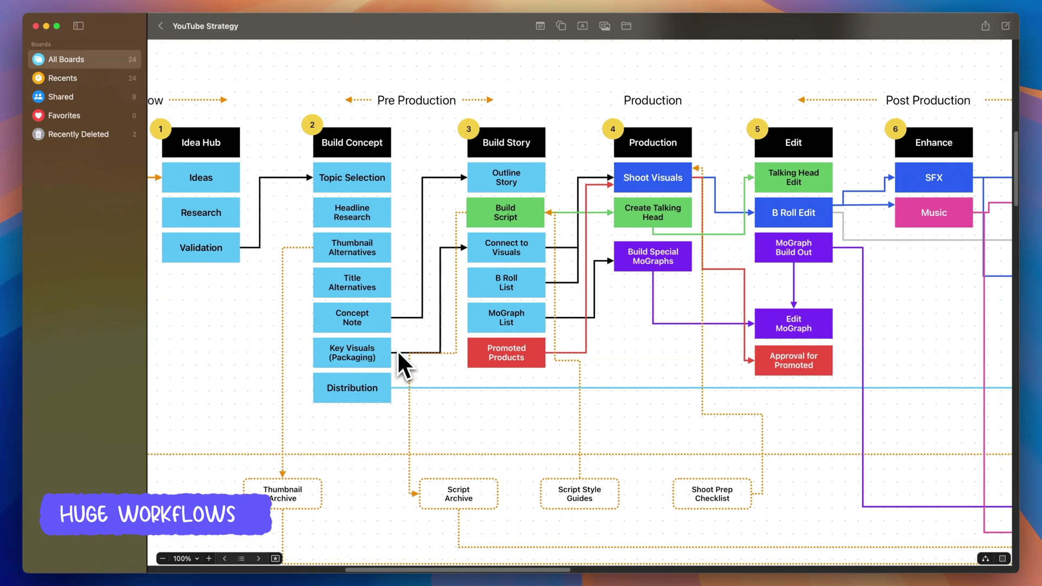
left_click(450, 311)
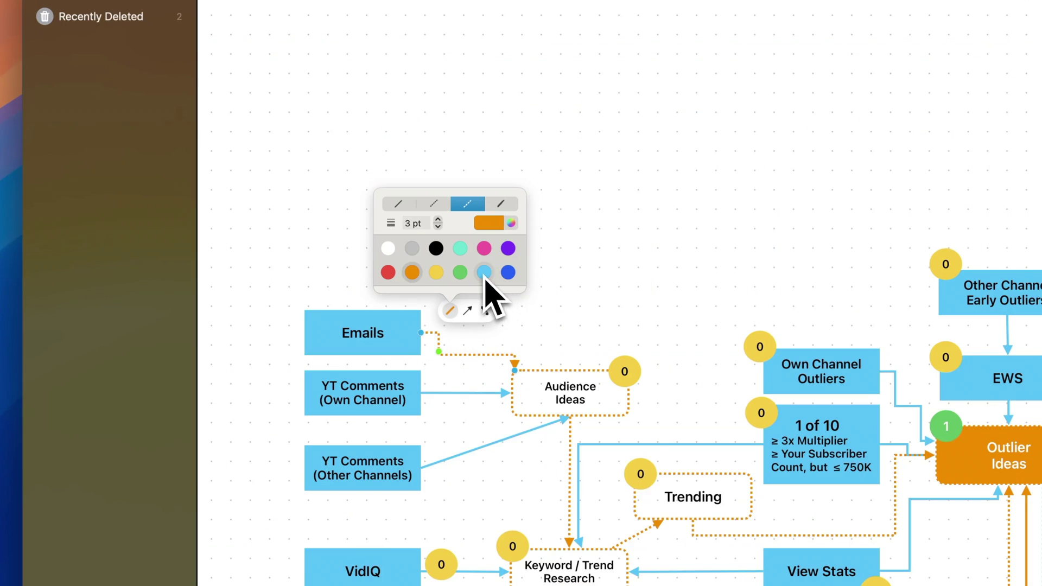
left_click(487, 316)
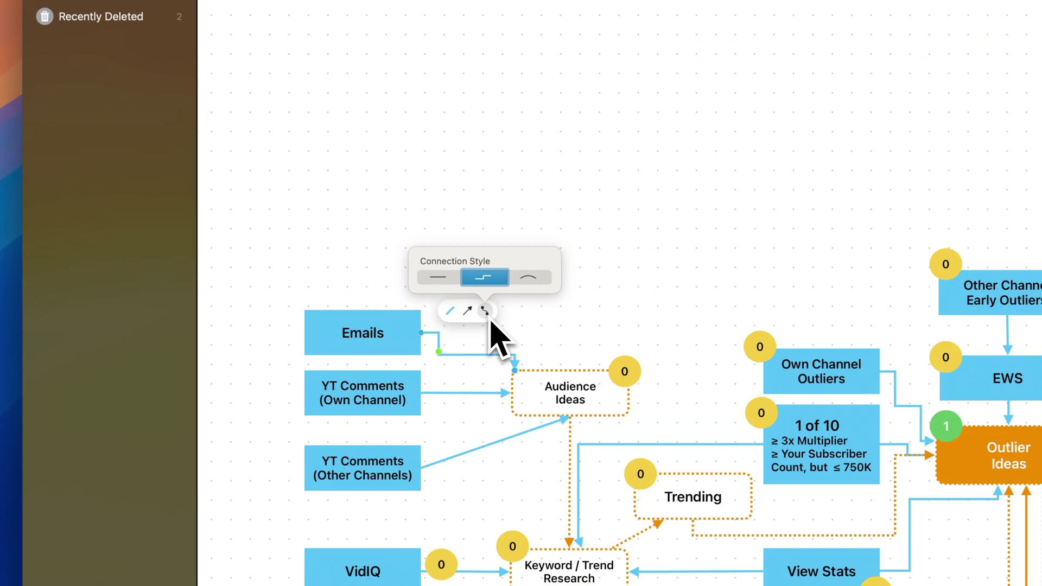
left_click(437, 279)
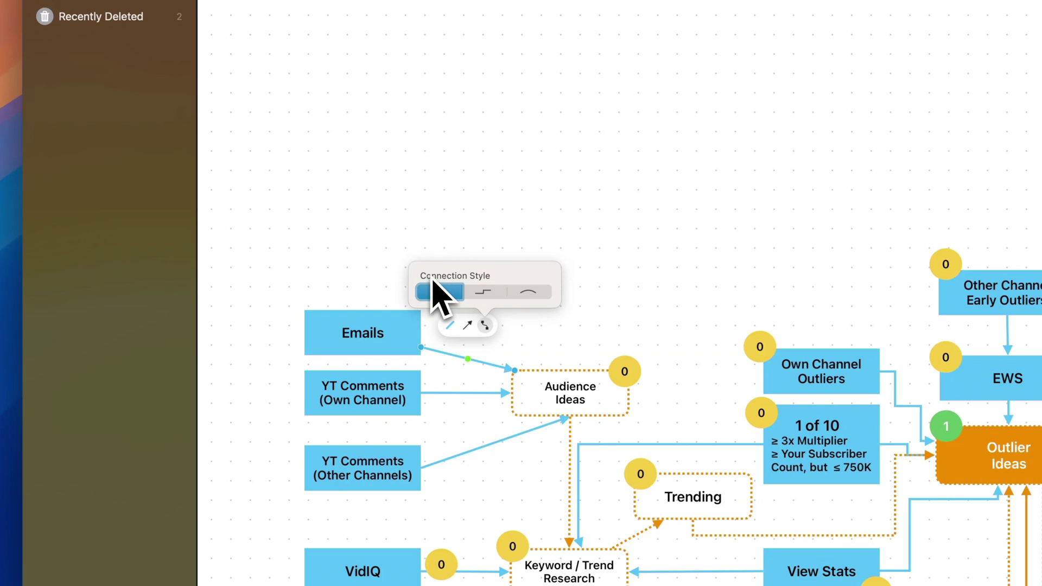
left_click(543, 342)
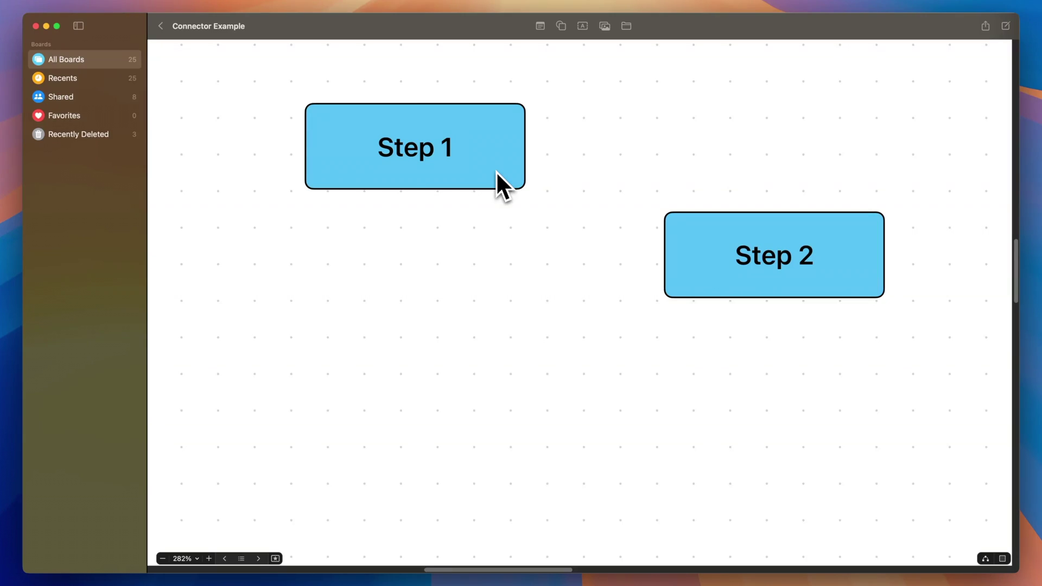
- Connect Step 1 to Step 2 with an arrowhead at the Step 2 end
left_click(496, 171)
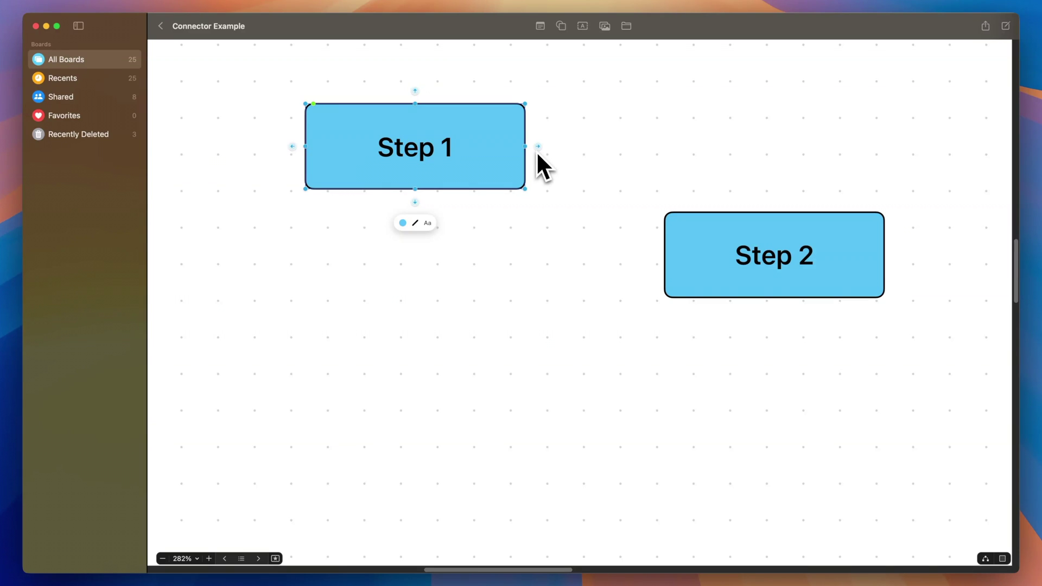
left_click_drag(539, 145, 663, 254)
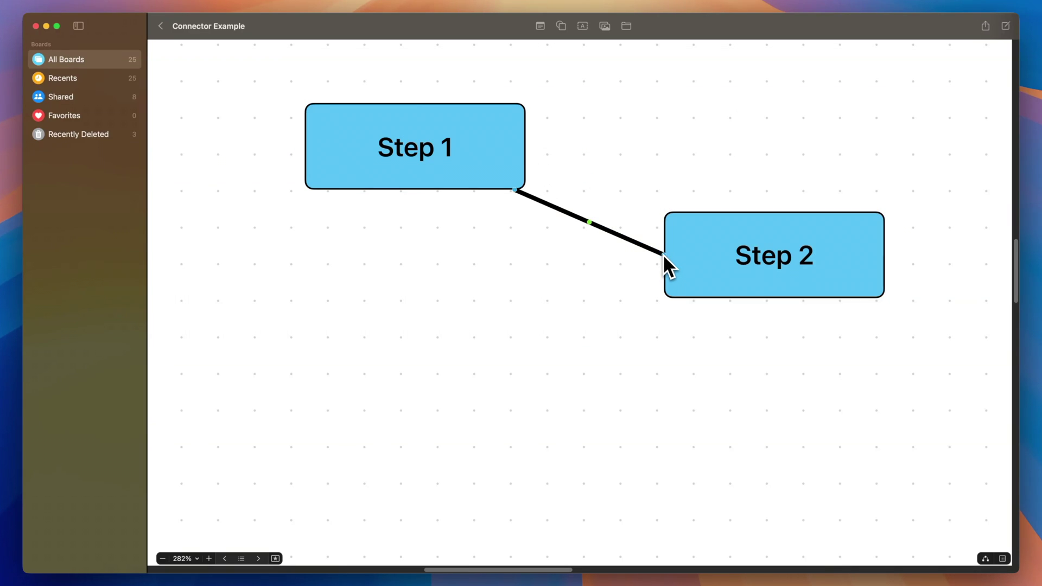
left_click(618, 236)
left_click(591, 270)
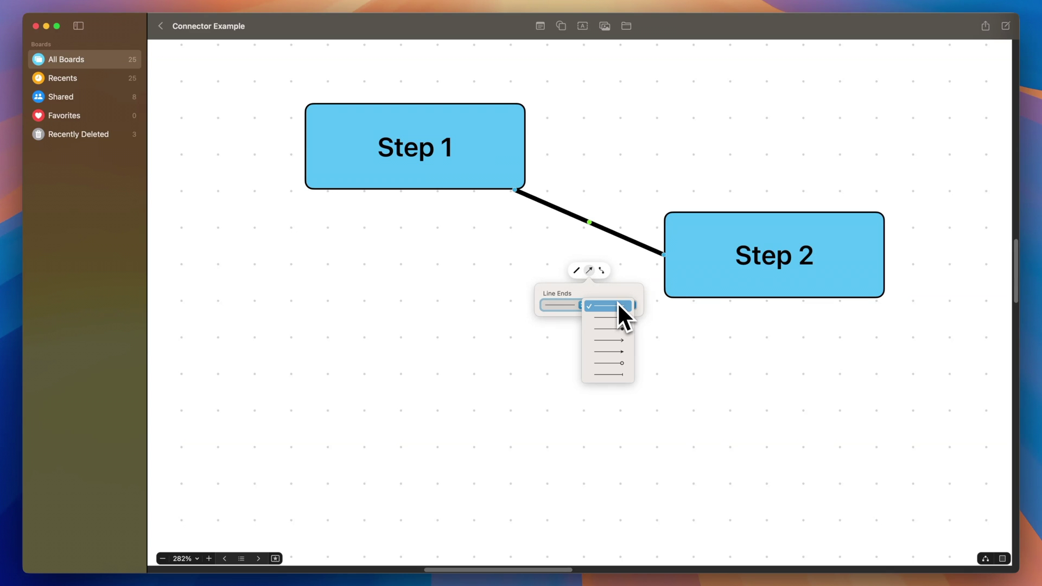
left_click(616, 321)
left_click(574, 250)
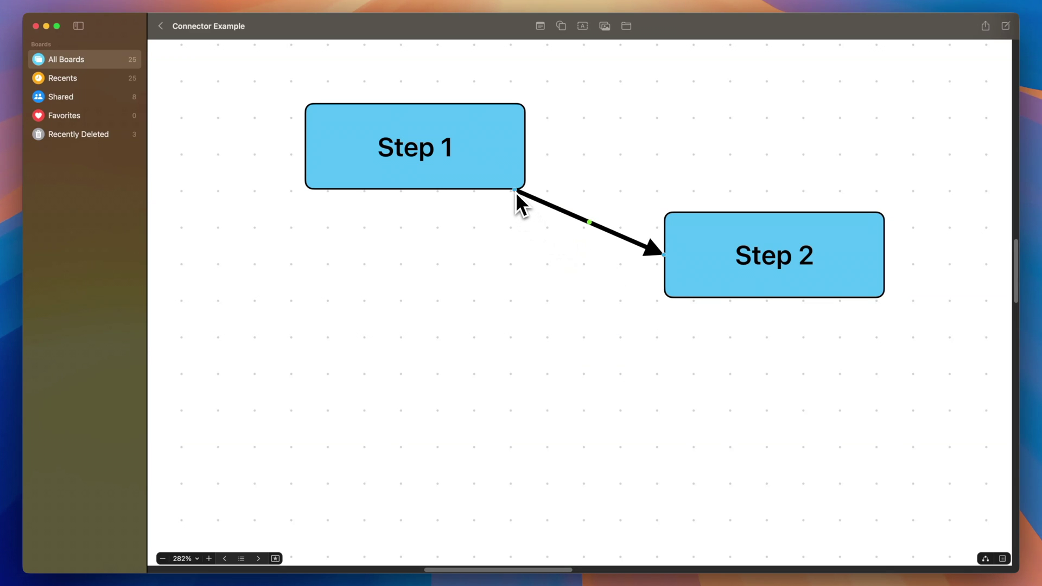
- Make the Step 1–Step 2 connector elbowed and reroute its vertical segment further left
left_click_drag(515, 191, 529, 157)
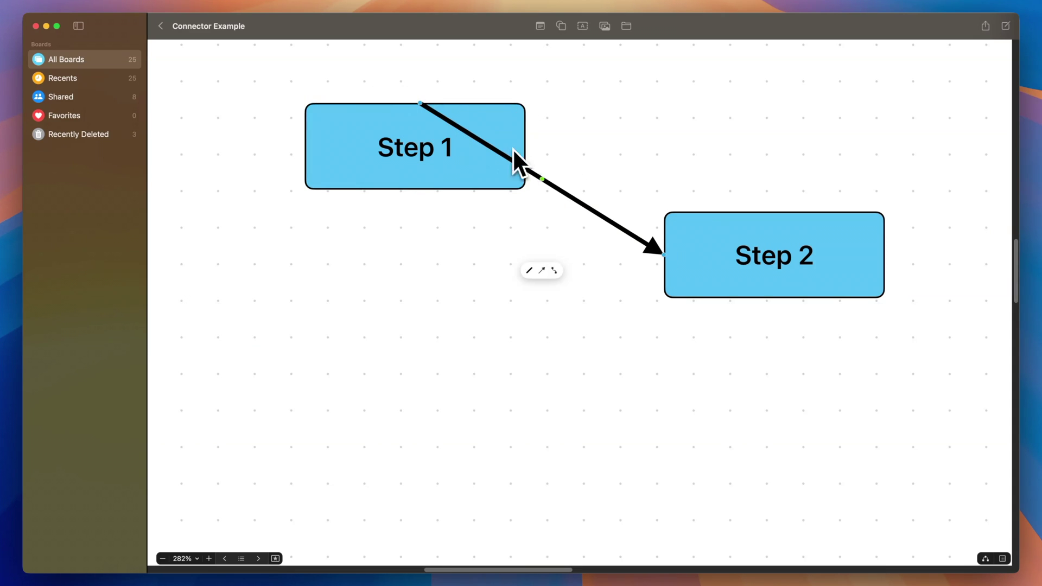
left_click(553, 271)
left_click(554, 305)
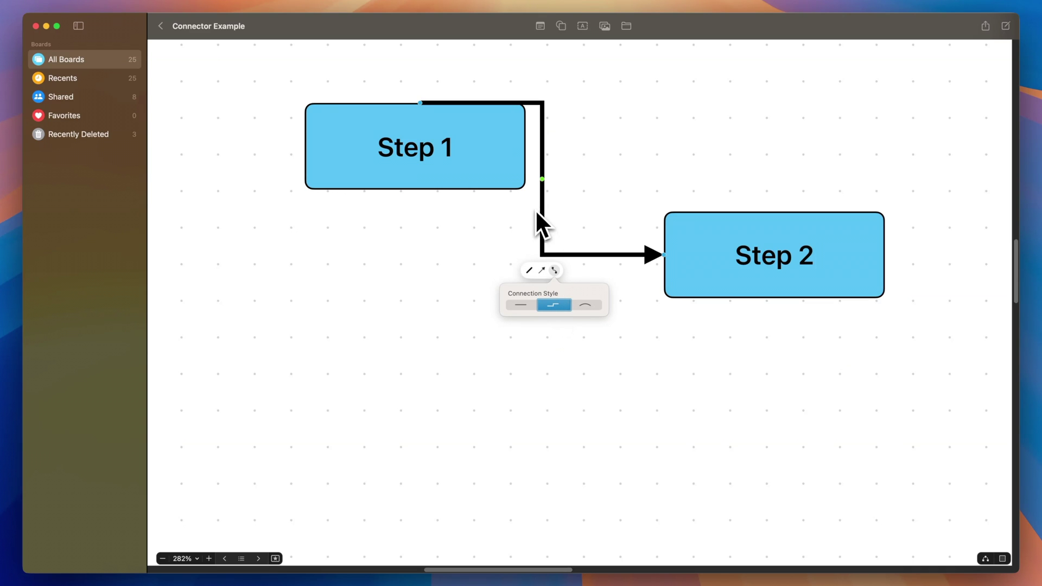
left_click_drag(541, 181, 552, 177)
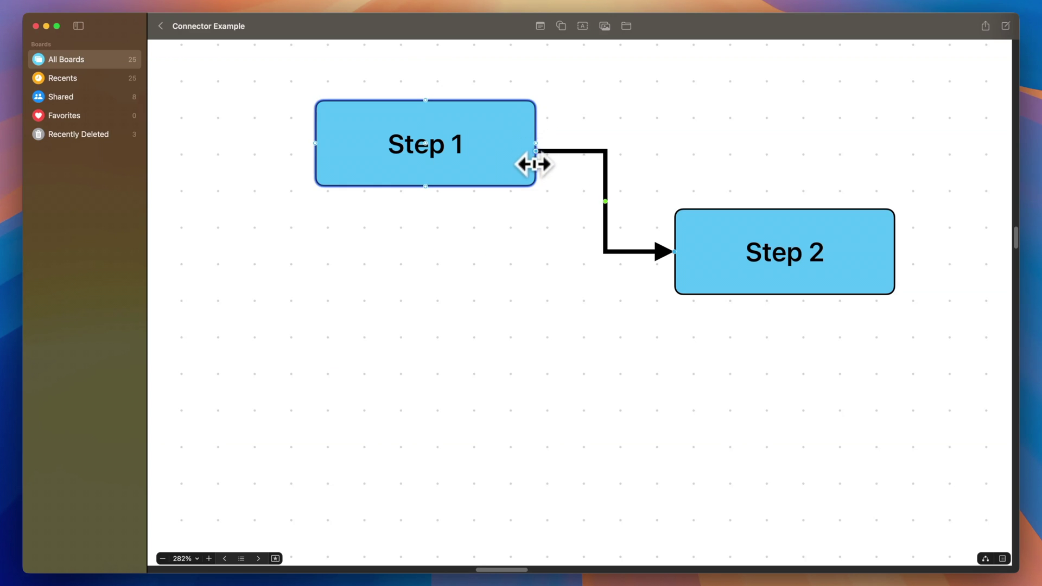
scroll(425, 190, "right", 2)
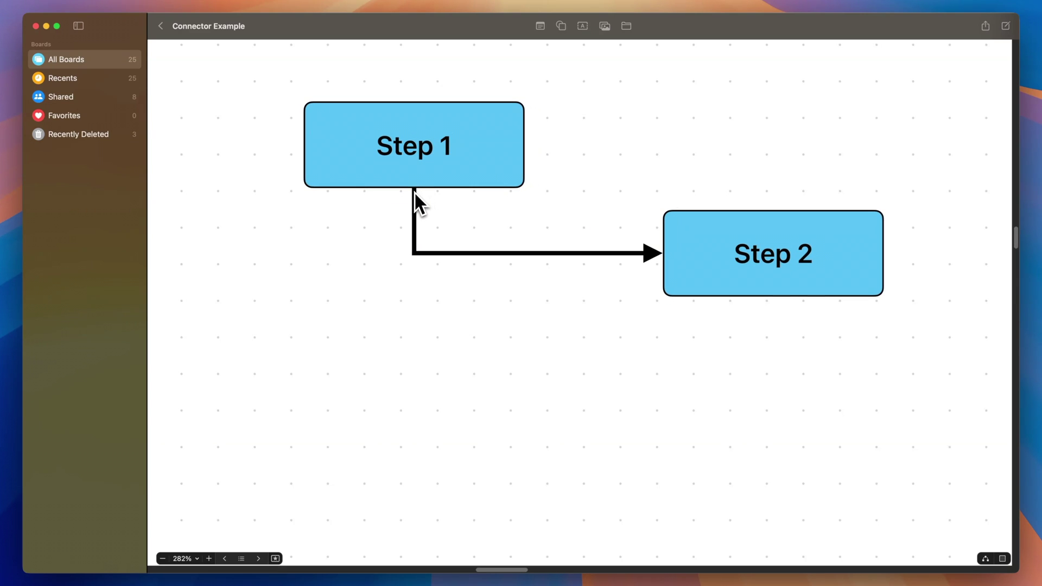
left_click_drag(414, 190, 411, 205)
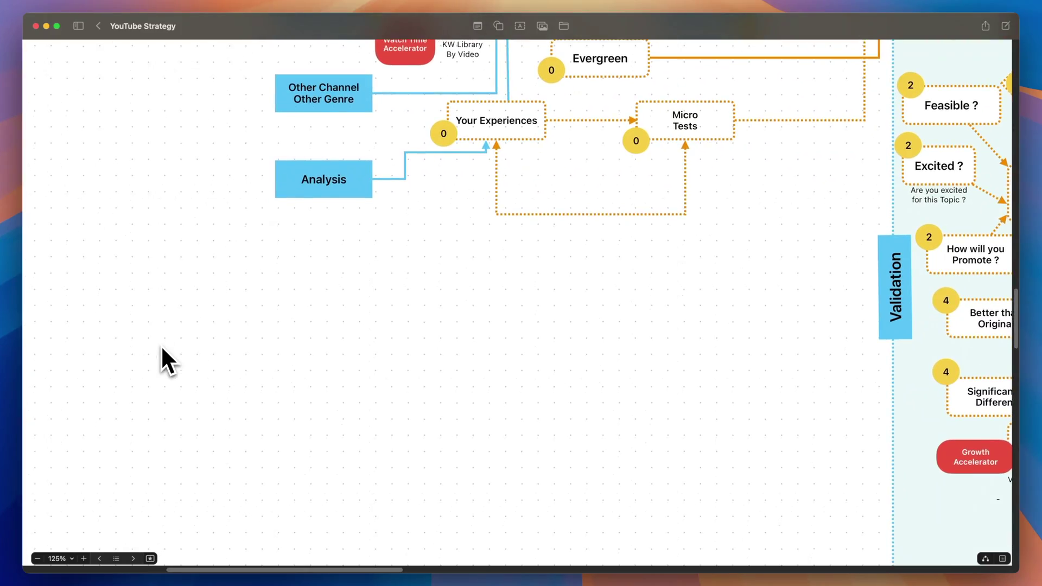
- Search the board for 'Story', step through the matches, then zoom out to 25%
scroll(161, 348, "right", 15)
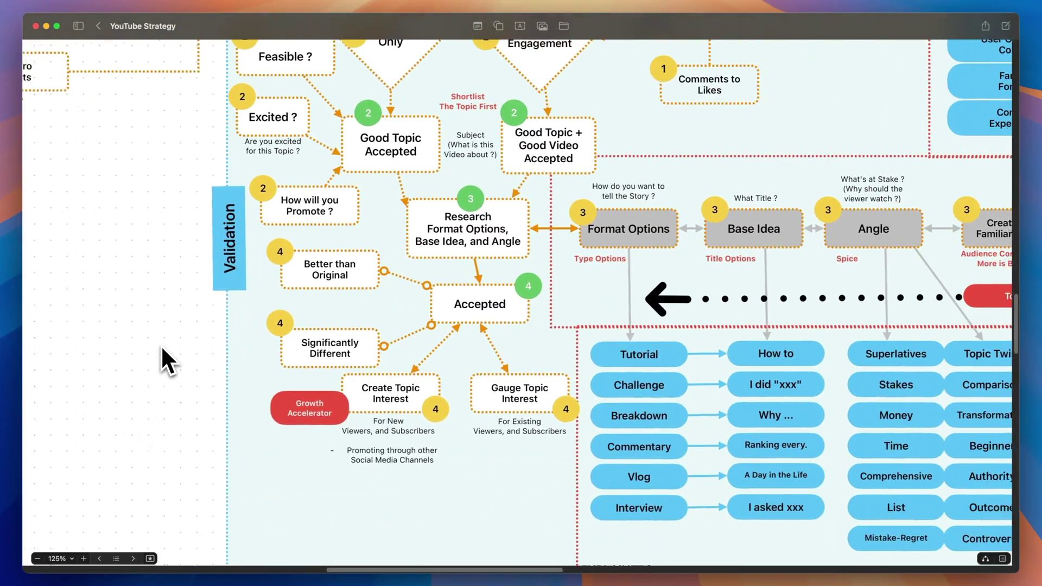
scroll(160, 344, "down", 5)
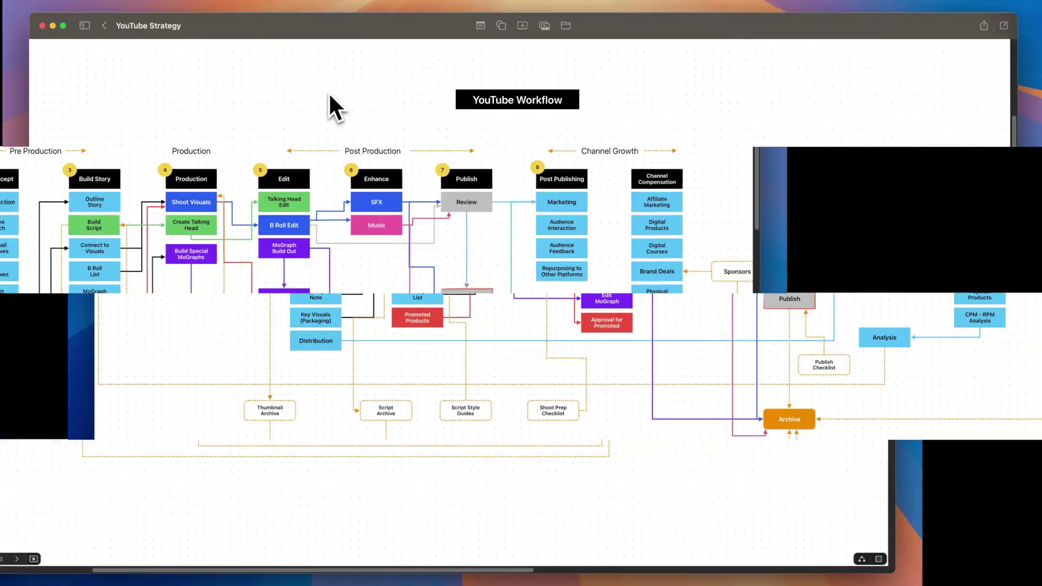
key("super+f")
type("Story")
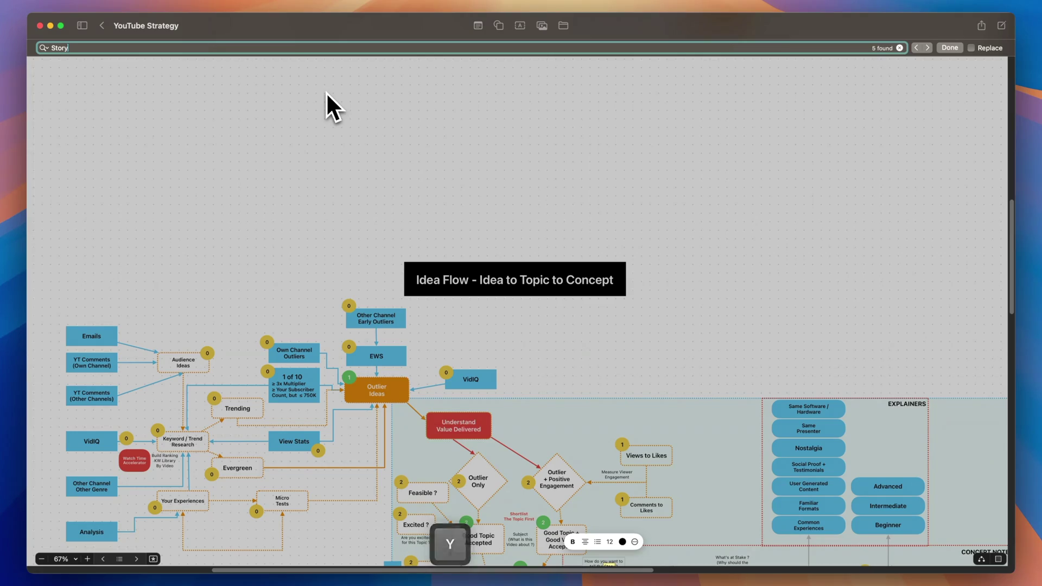
left_click(927, 49)
left_click(927, 49)
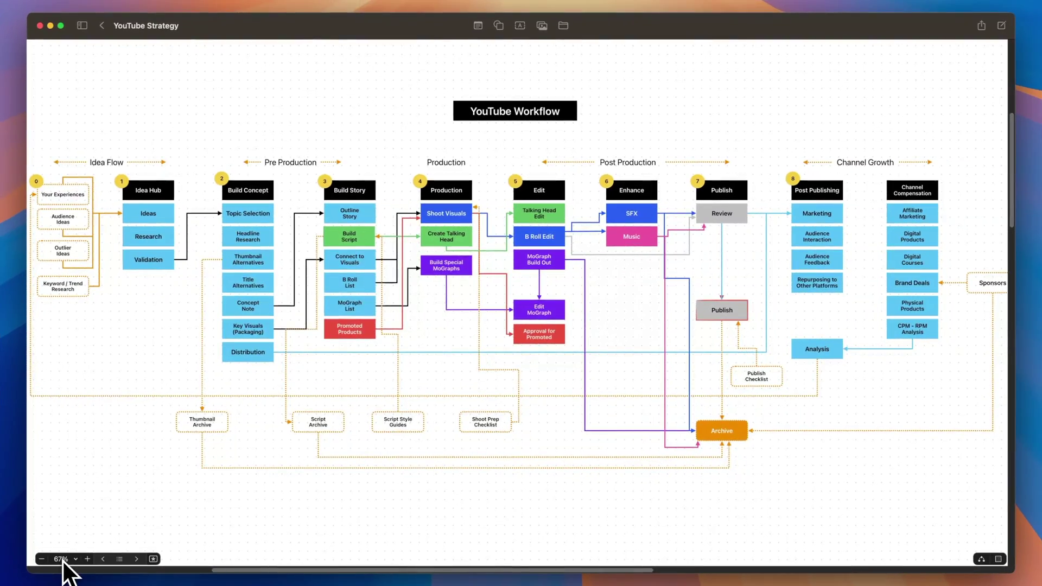
left_click(64, 558)
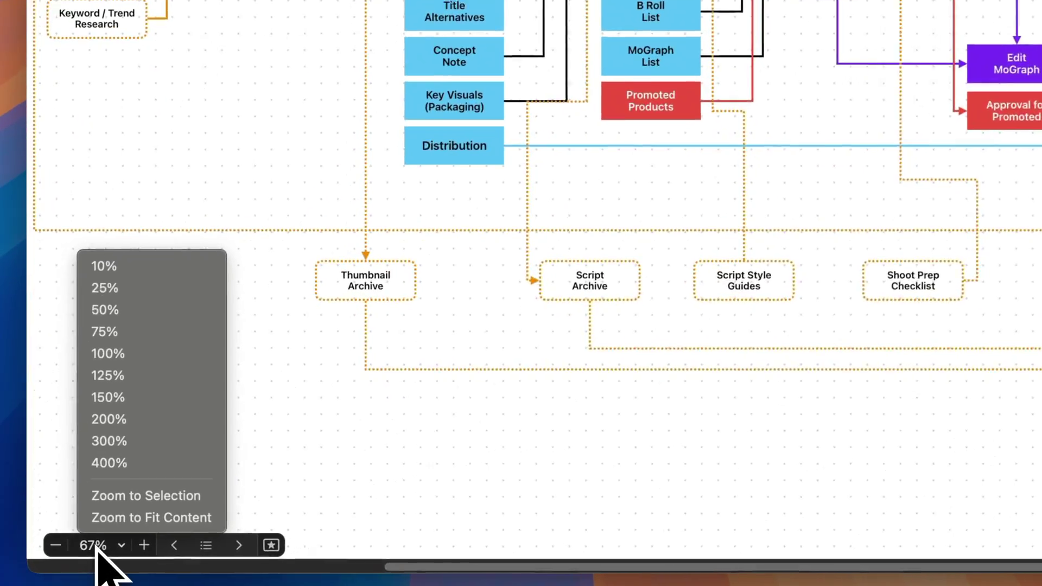
left_click(115, 285)
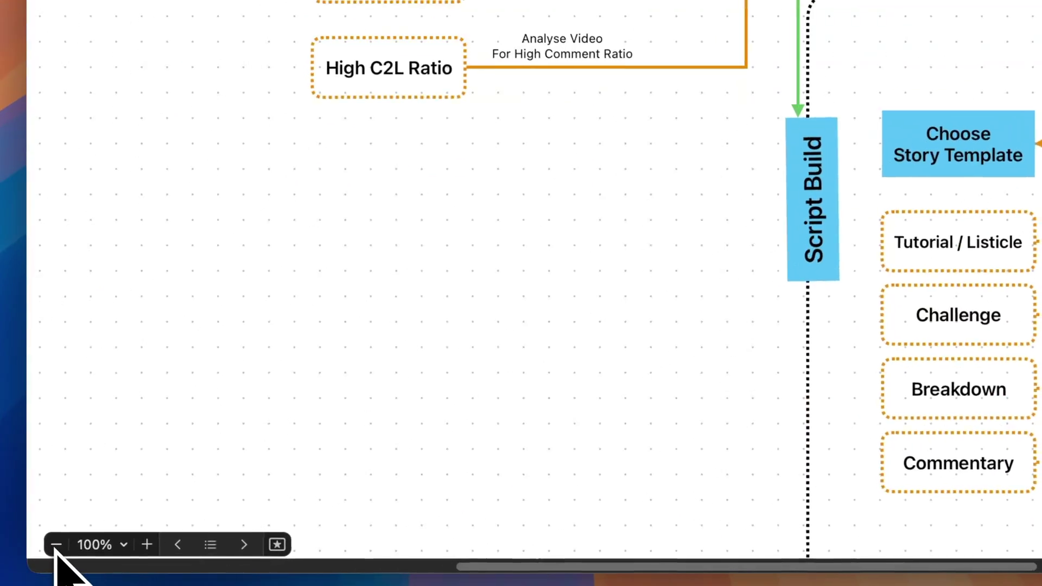
- Zoom to 75% and save the view as a new scene named Build Story
left_click(57, 545)
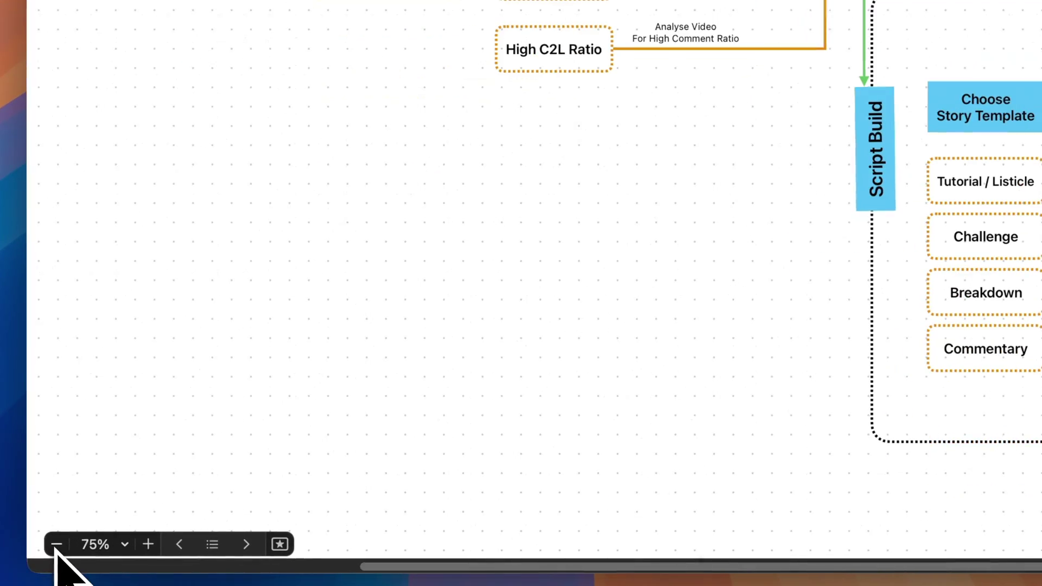
left_click(213, 544)
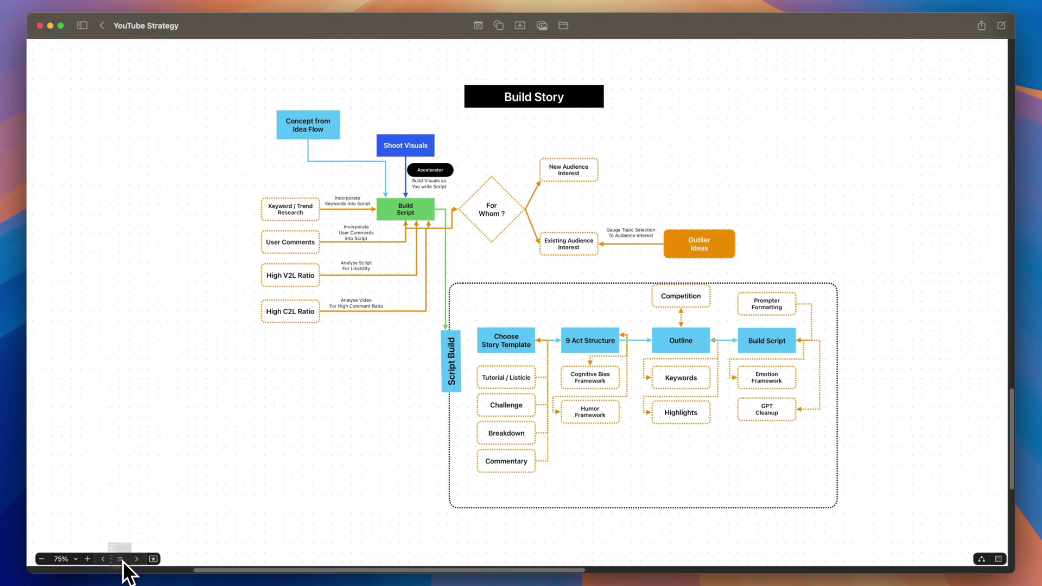
left_click(116, 537)
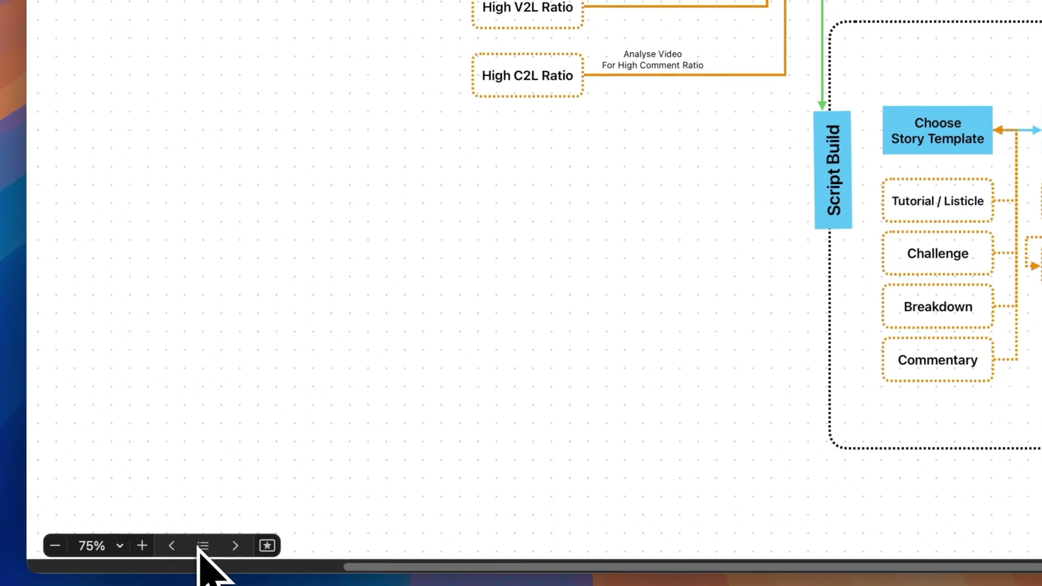
left_click(308, 439)
left_click(335, 449)
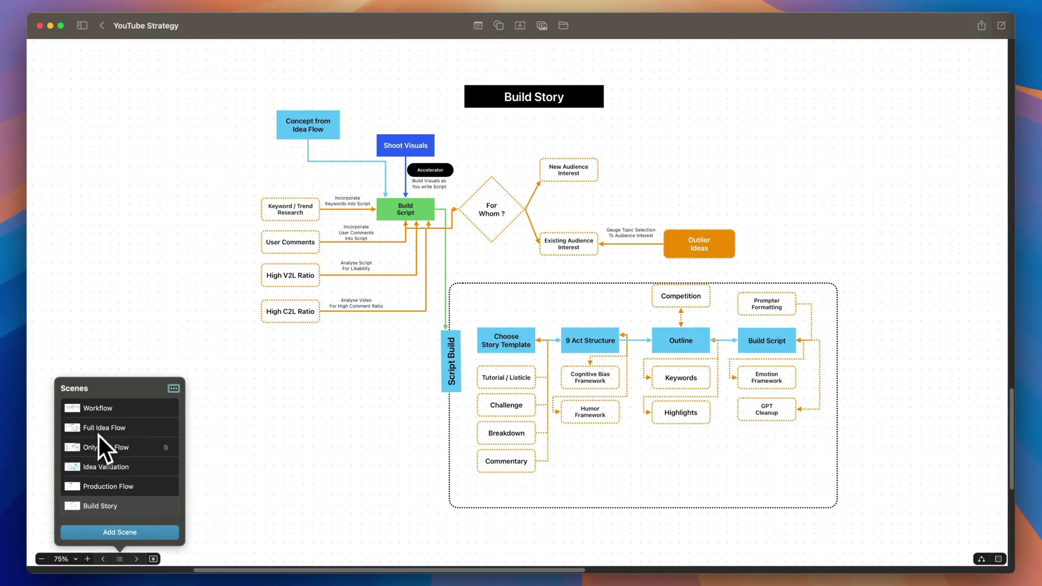
- Jump in turn to the Workflow, Only Idea Flow and Full Idea Flow scenes
left_click(85, 408)
left_click(119, 559)
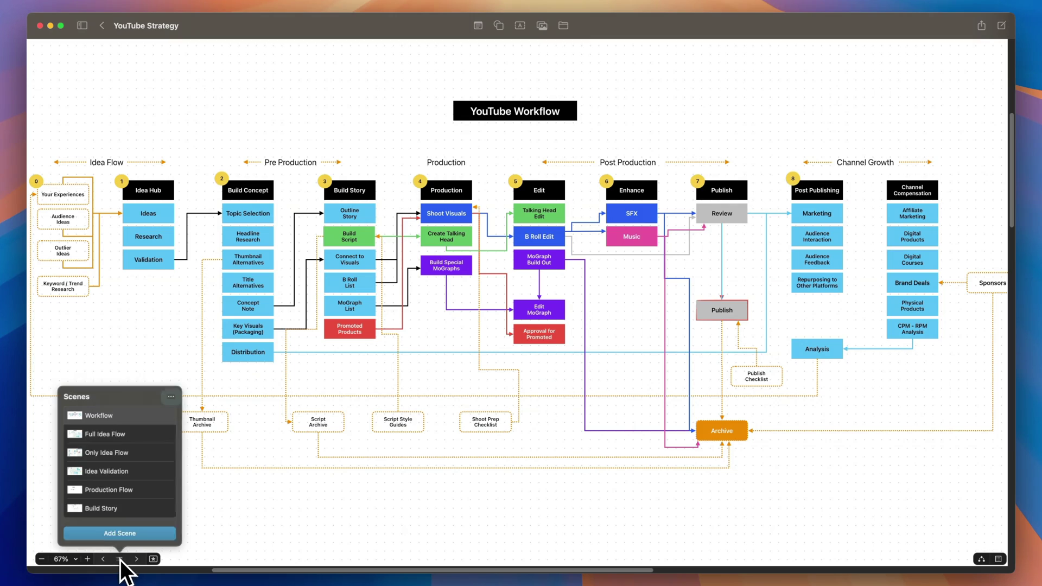
left_click(102, 453)
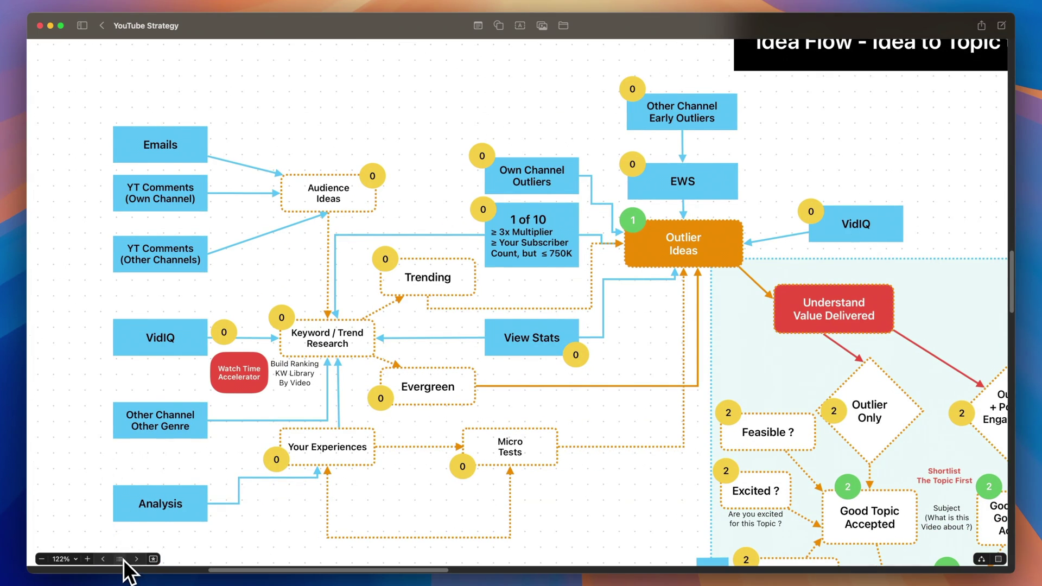
left_click(120, 559)
left_click(116, 428)
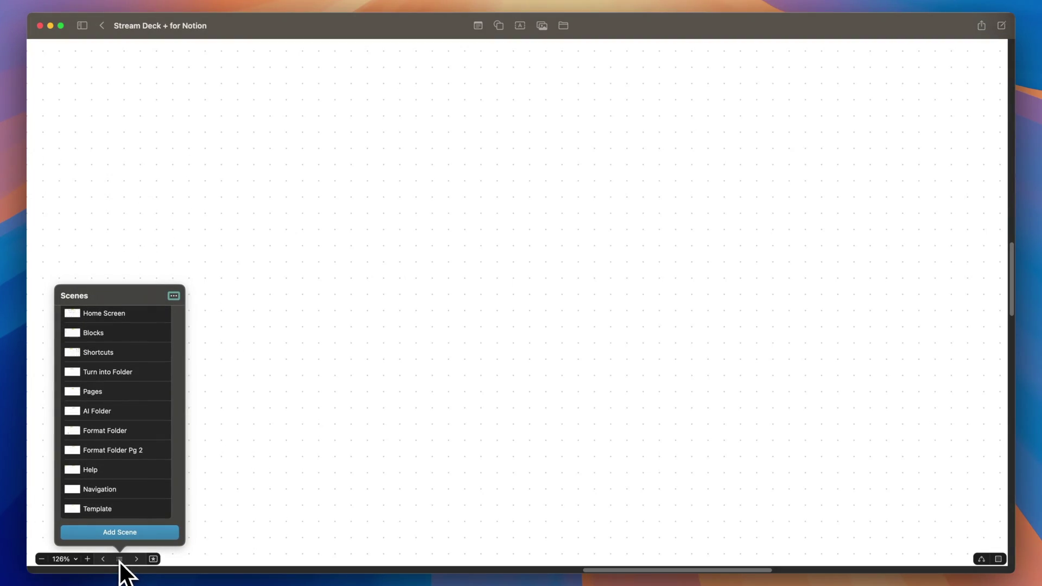
- On Stream Deck + for Notion, jump to the Template scene, then to Home Screen
left_click(99, 513)
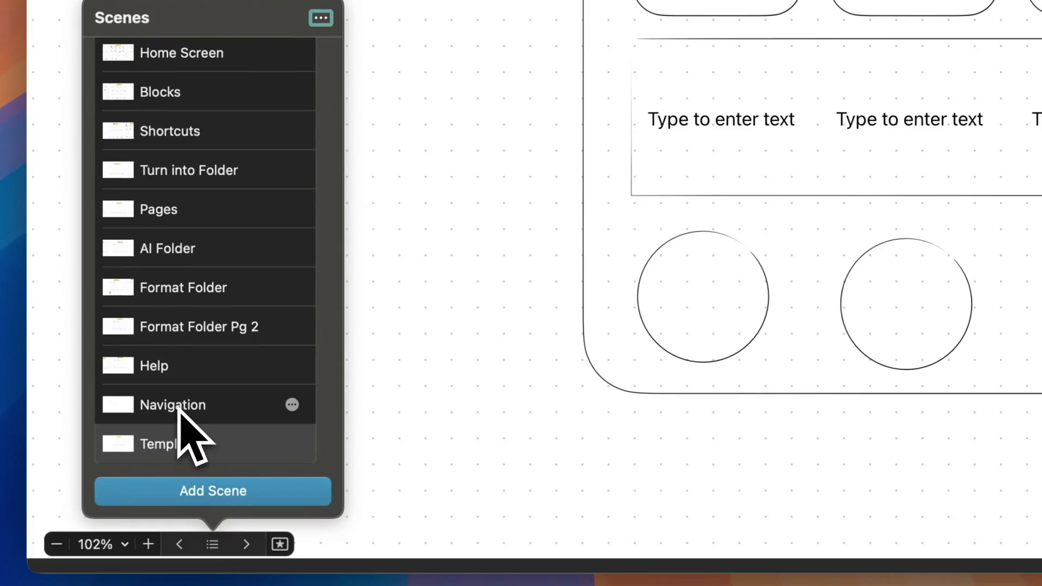
scroll(179, 429, "down", 10)
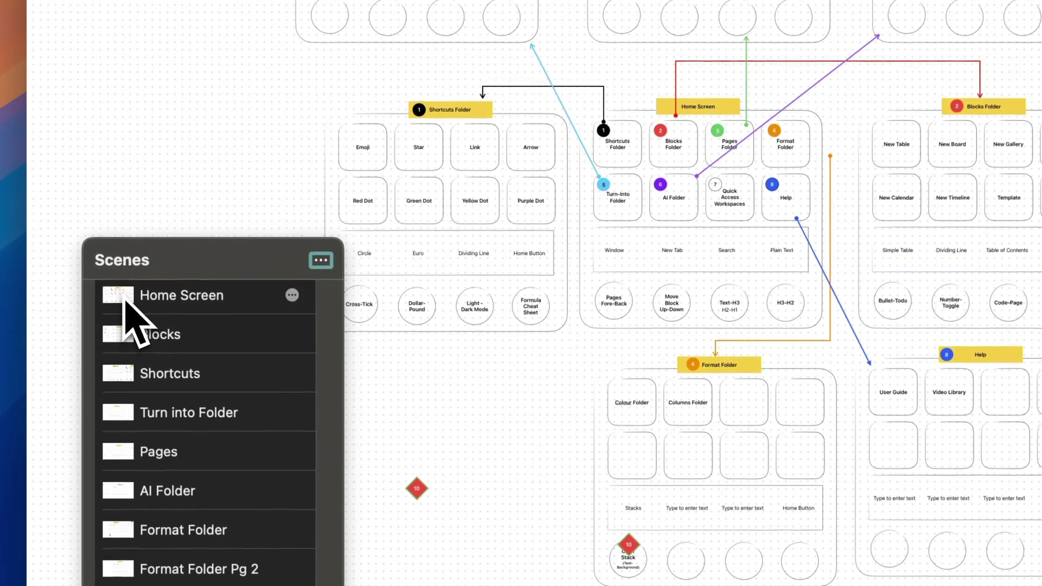
left_click(111, 293)
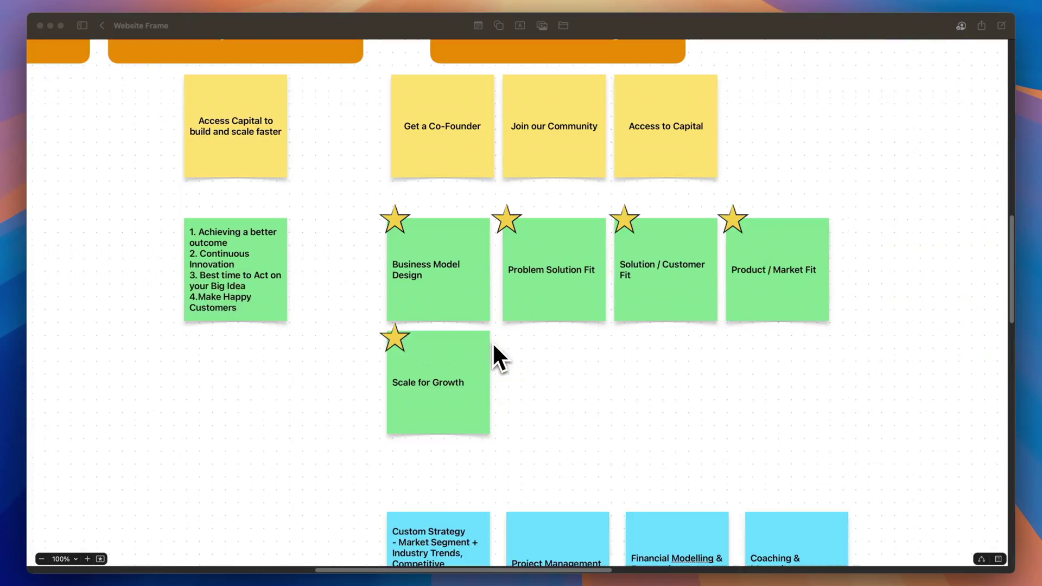
- Zoom out to about 37% and replace Scene 1 with this whole-layout view
scroll(494, 342, "left", 5)
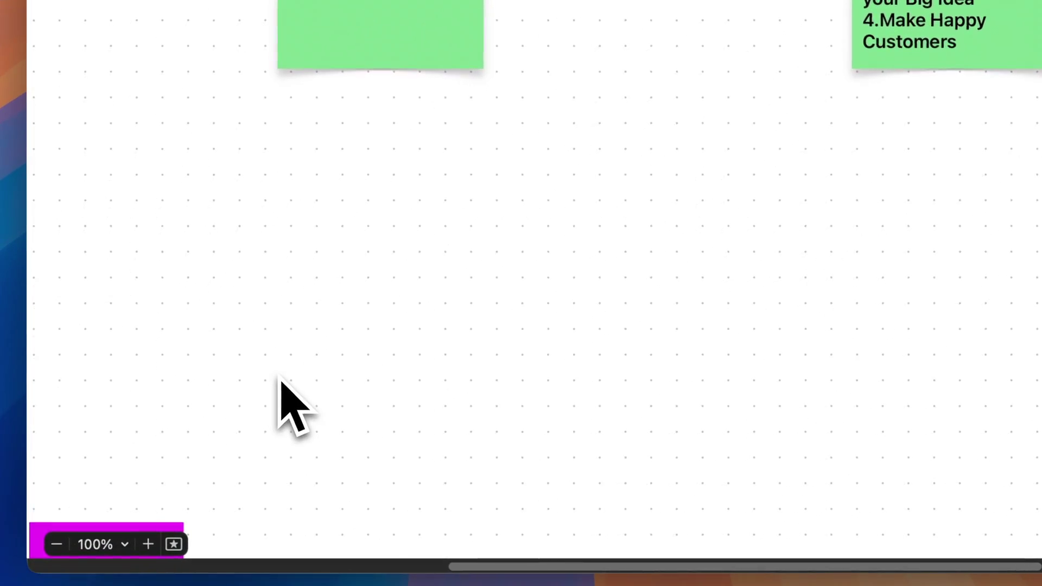
scroll(155, 489, "down", 3)
scroll(281, 381, "down", 5)
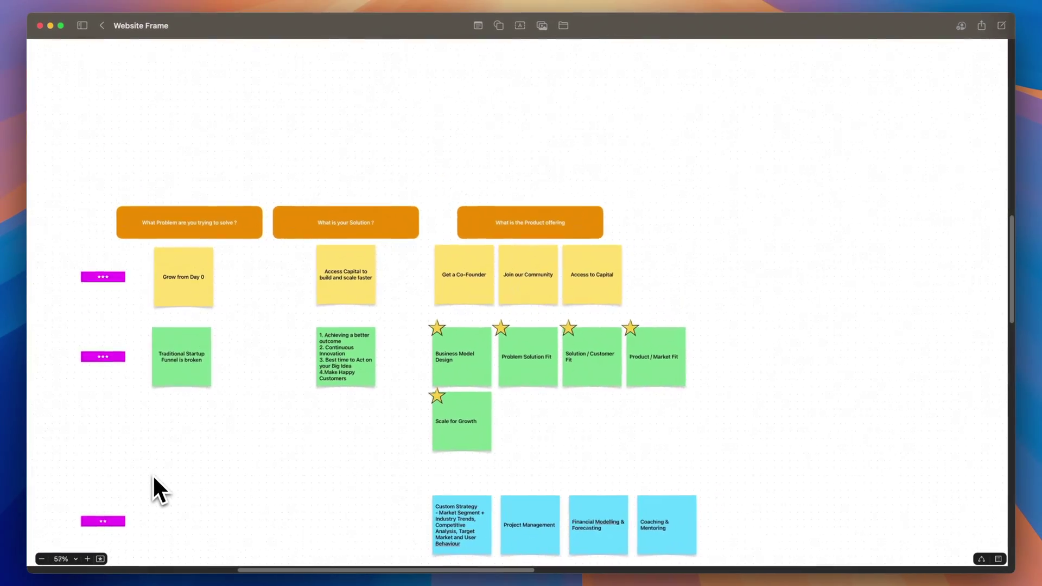
scroll(248, 433, "up", 3)
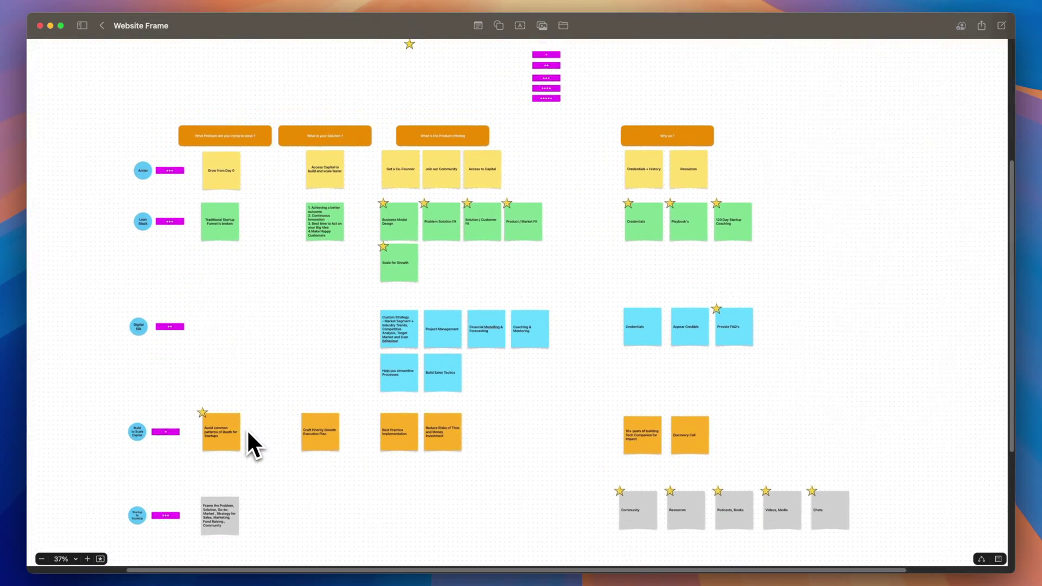
left_click(244, 434)
left_click(118, 559)
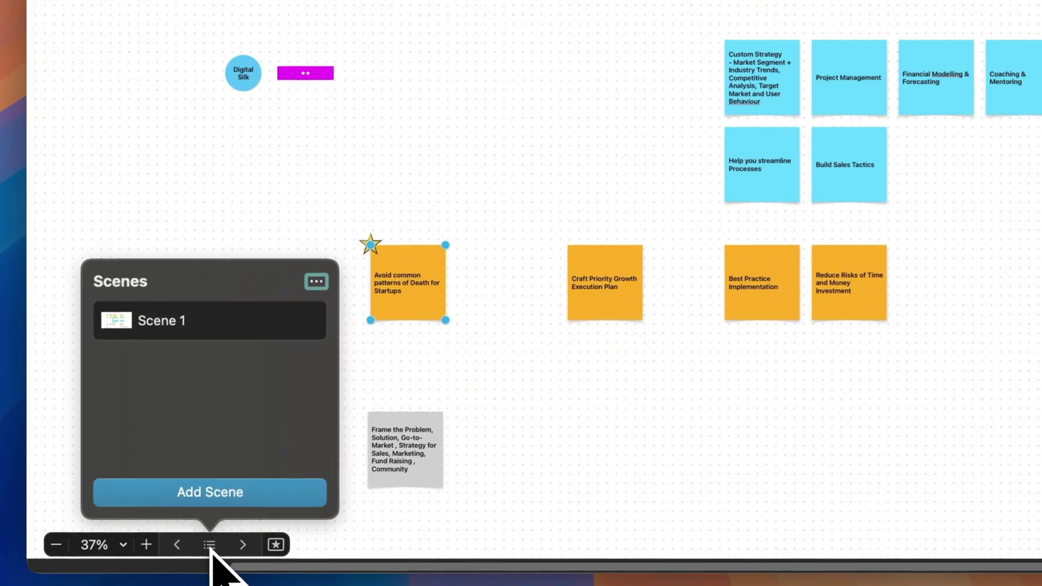
left_click(307, 317)
left_click(341, 374)
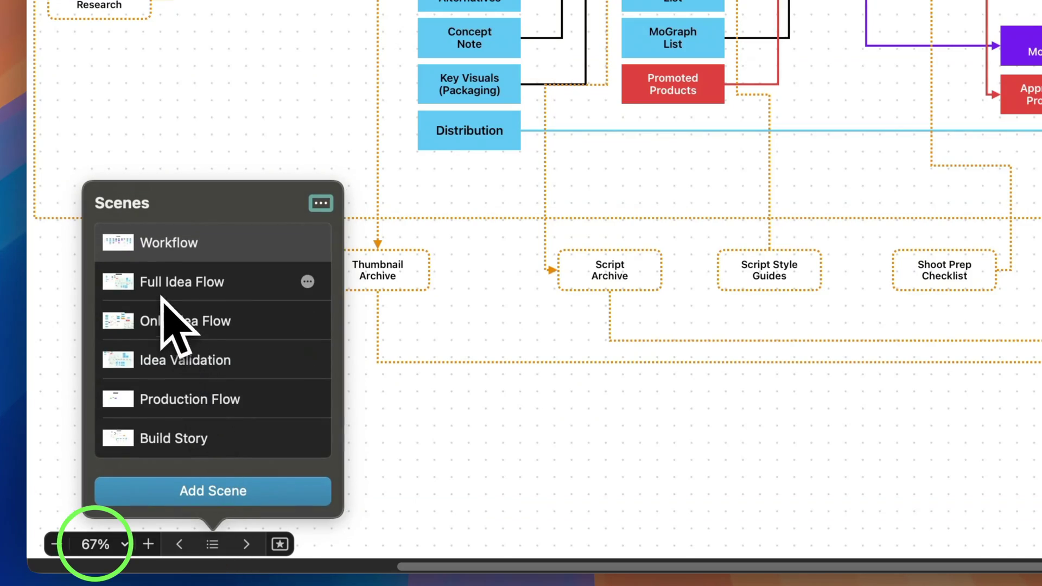
- Drag Build Story between Idea Validation and Production Flow, then step through scenes with the arrows
left_click(160, 294)
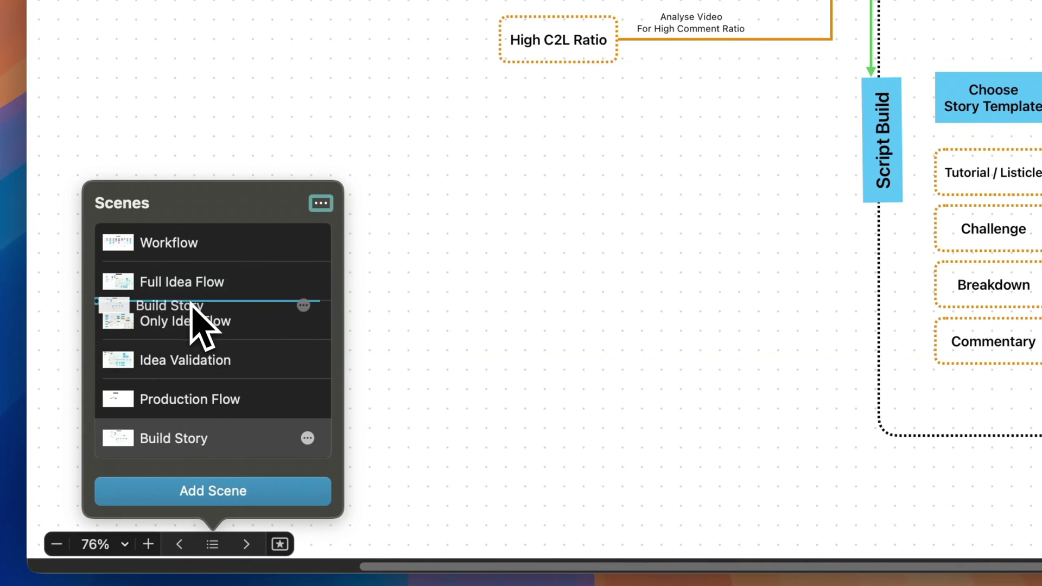
left_click_drag(206, 375, 207, 380)
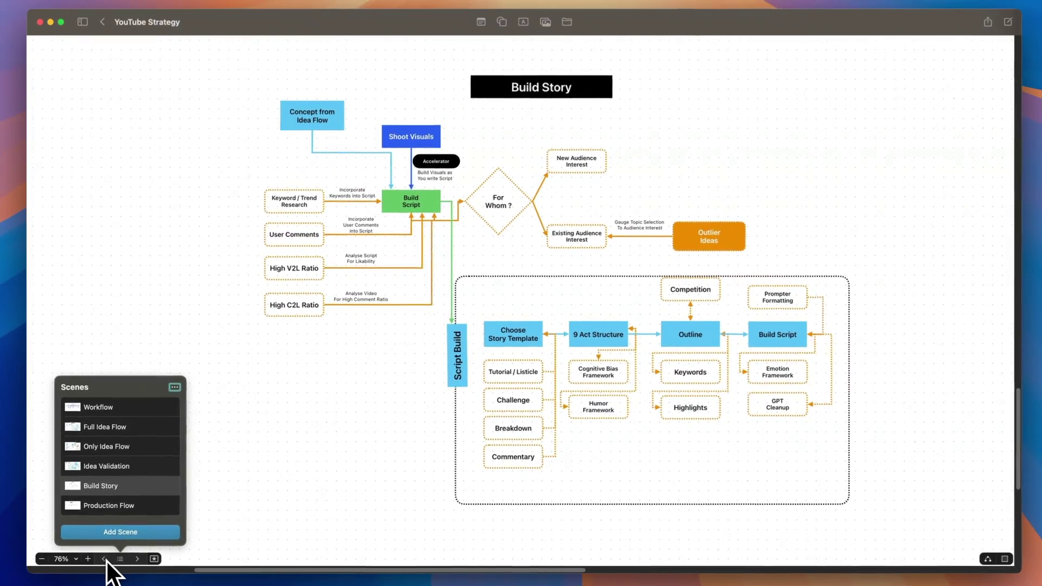
left_click(190, 549)
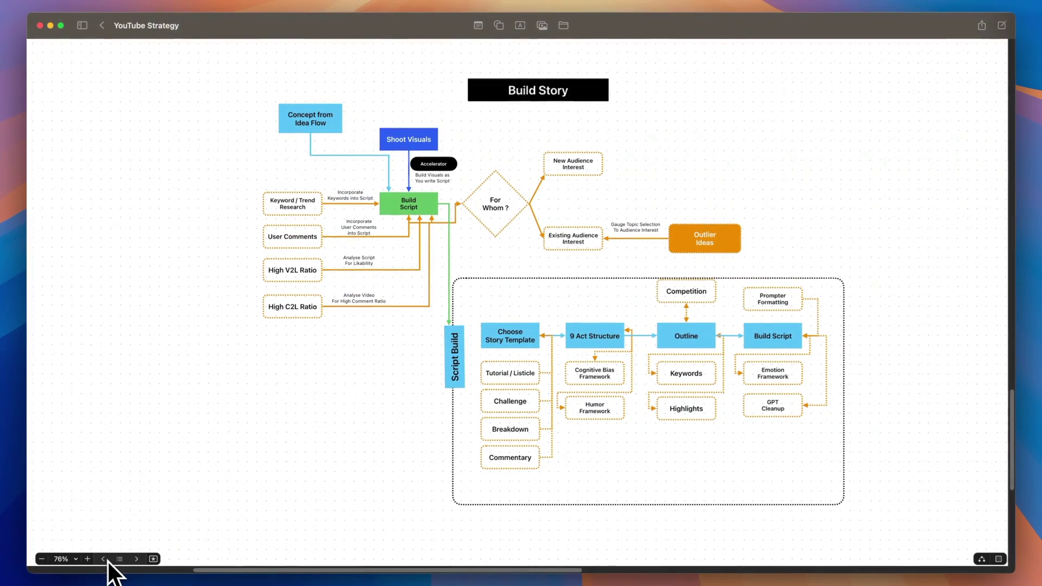
left_click(103, 559)
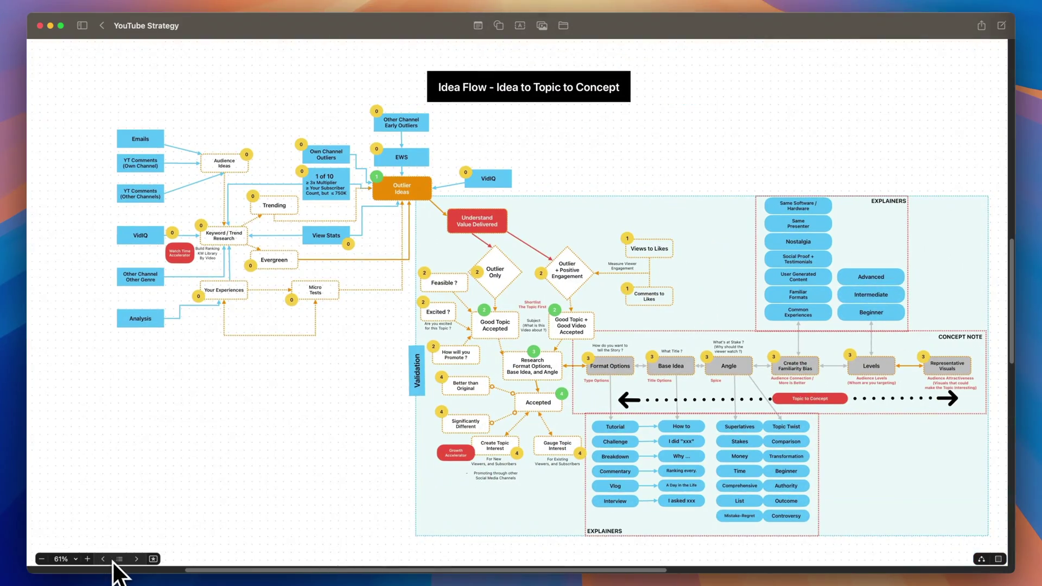
left_click(136, 559)
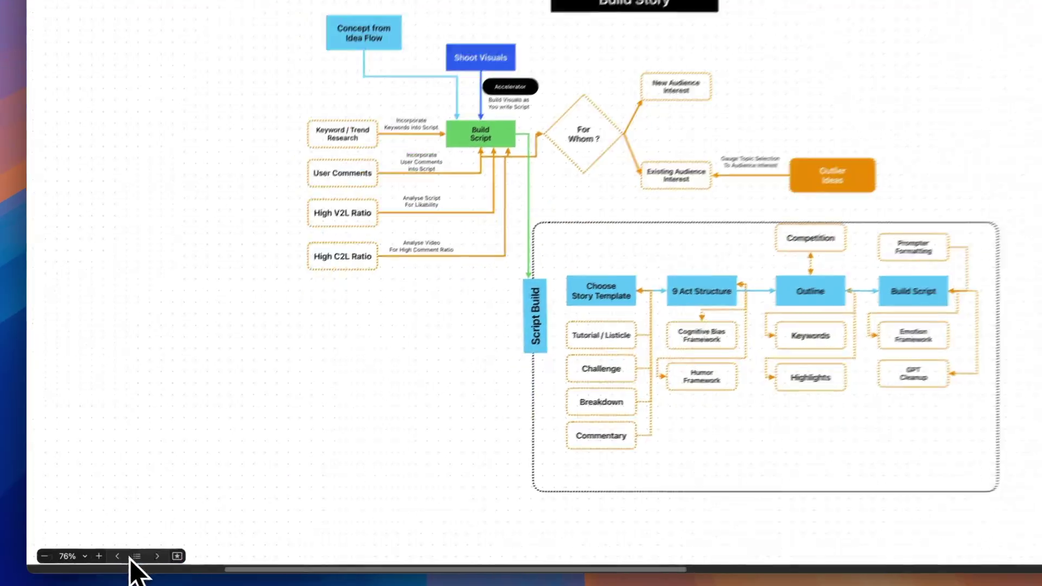
left_click(135, 557)
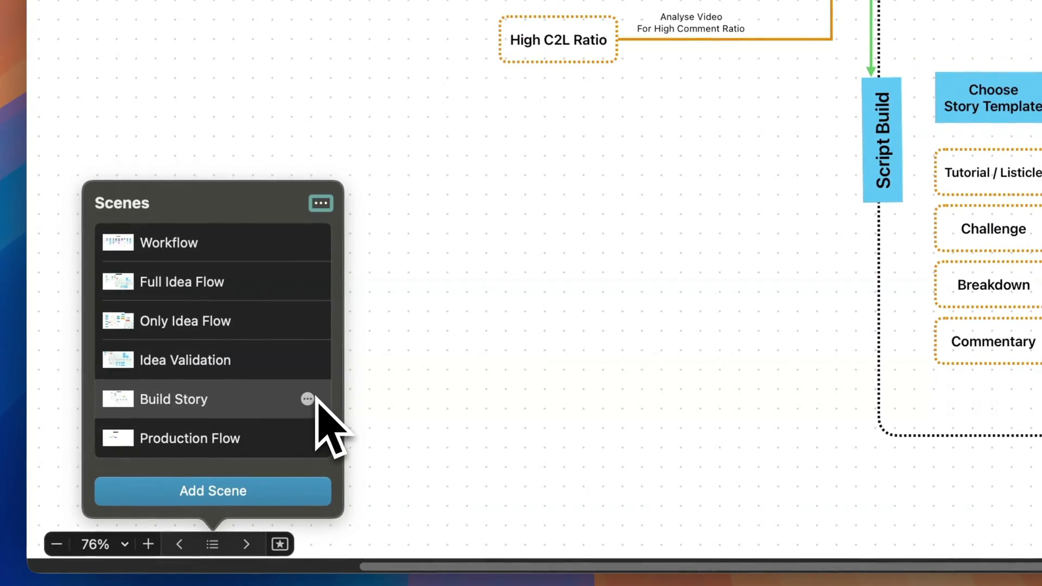
- Cancel Print Scenes, then export the Build Story scene as Build Story.pdf into 99.Thumbnail
left_click(308, 399)
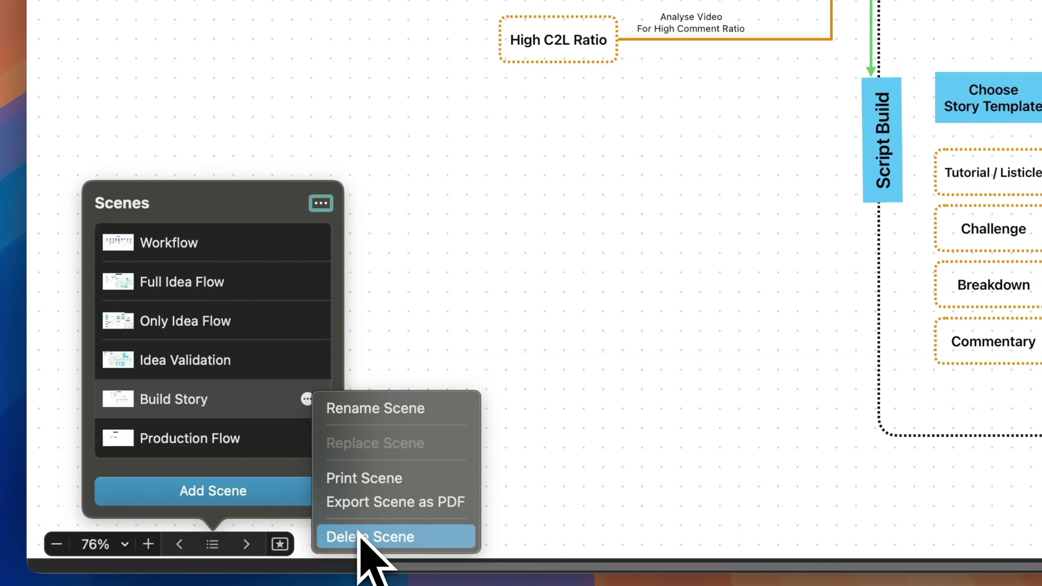
left_click(320, 204)
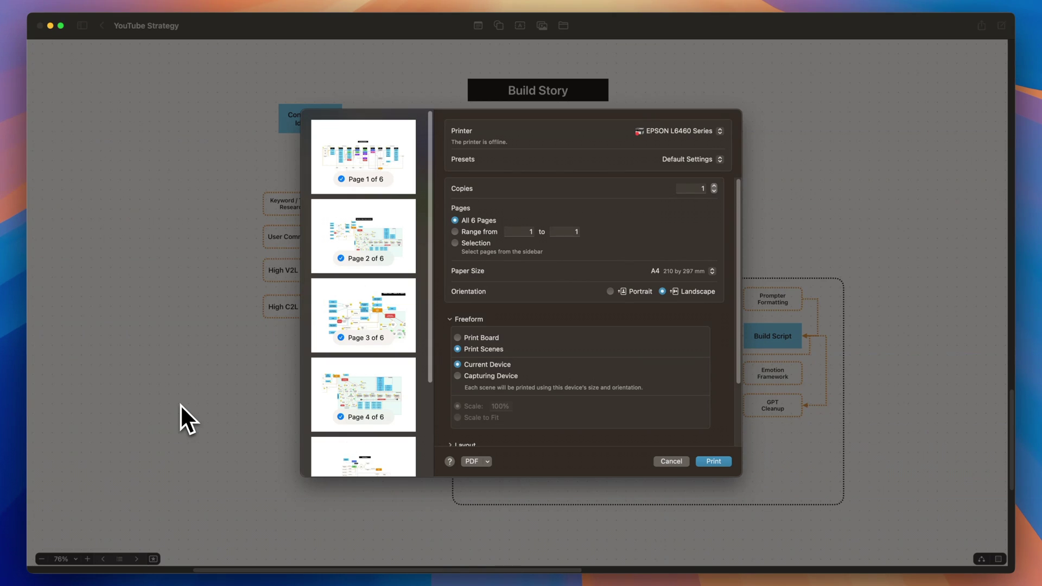
left_click(671, 461)
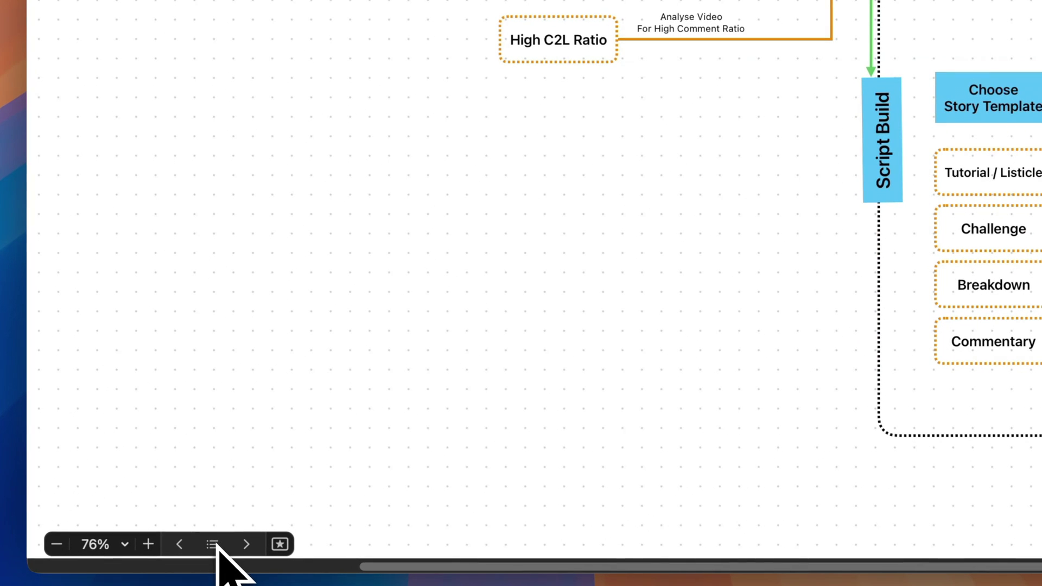
left_click(212, 545)
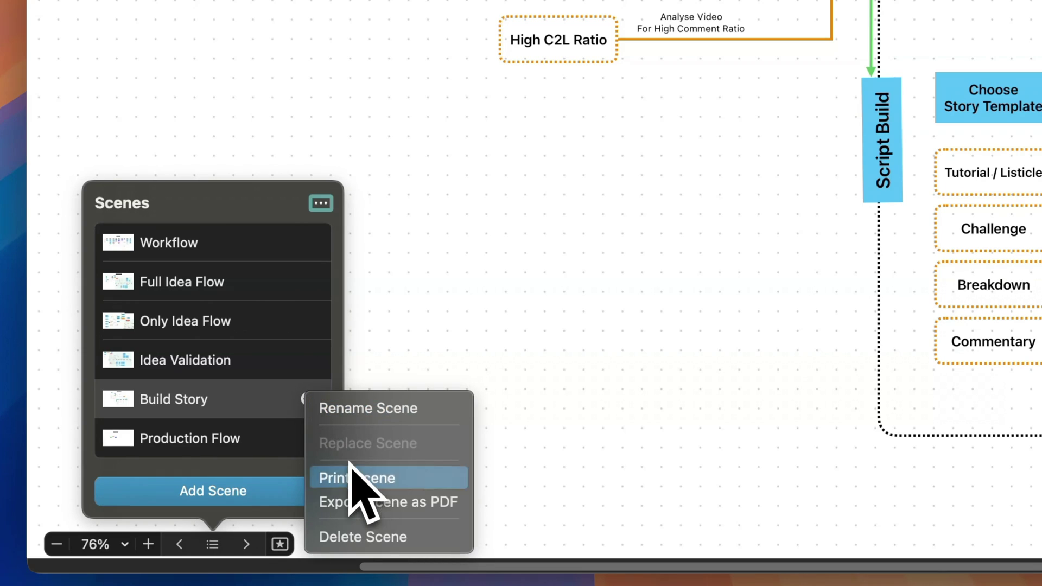
left_click(358, 502)
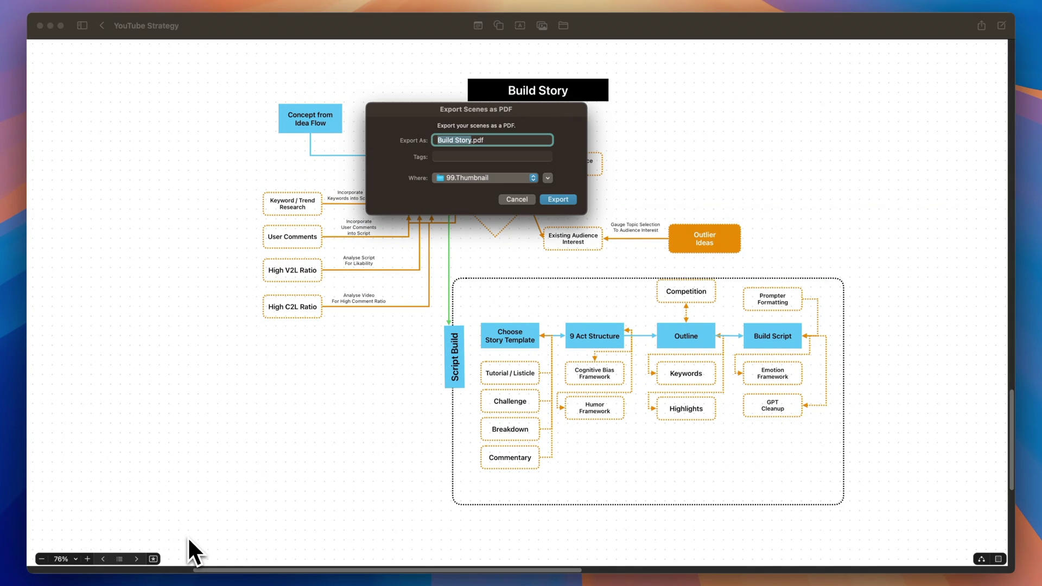